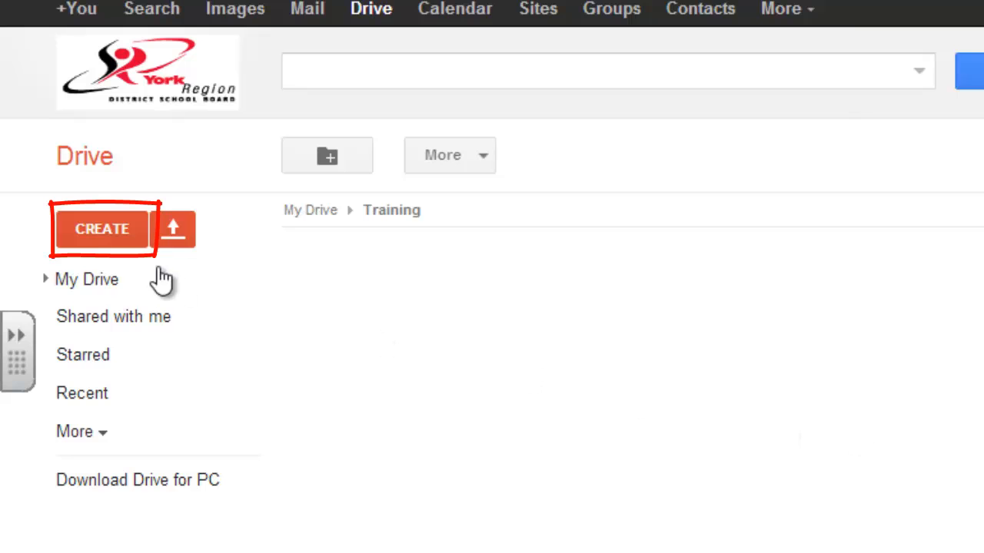
- Create a new text document in the Training folder and name it "My Summer Vacation"
click(88, 230)
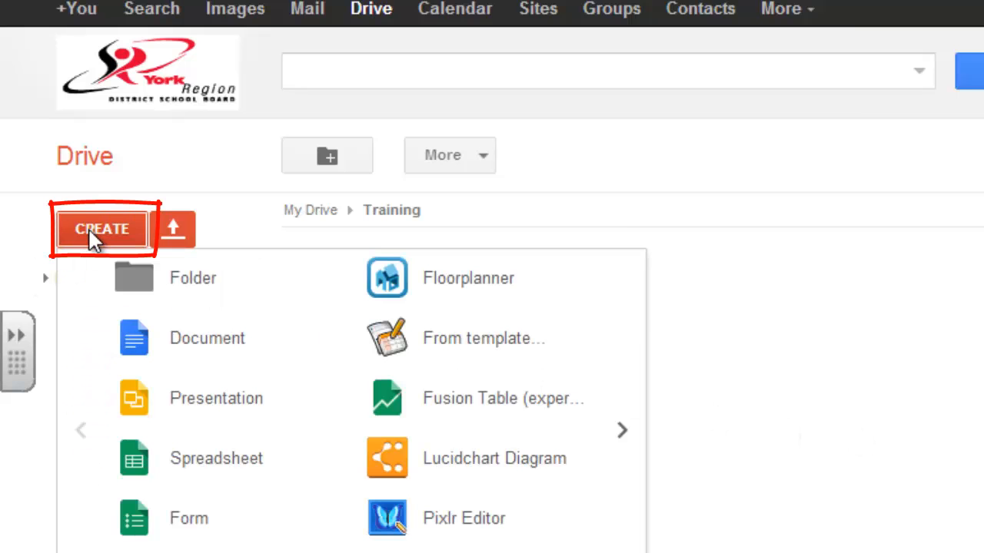
click(219, 340)
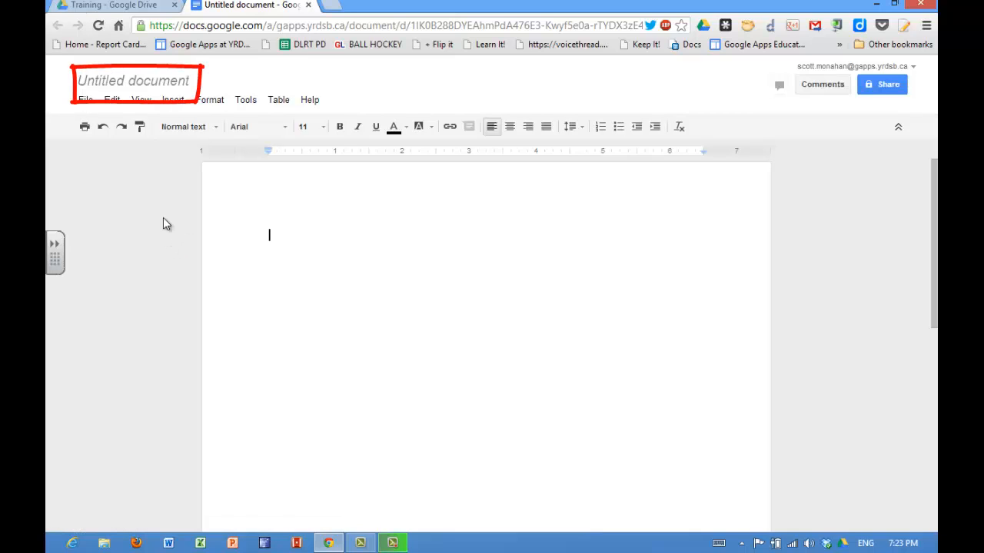
click(149, 84)
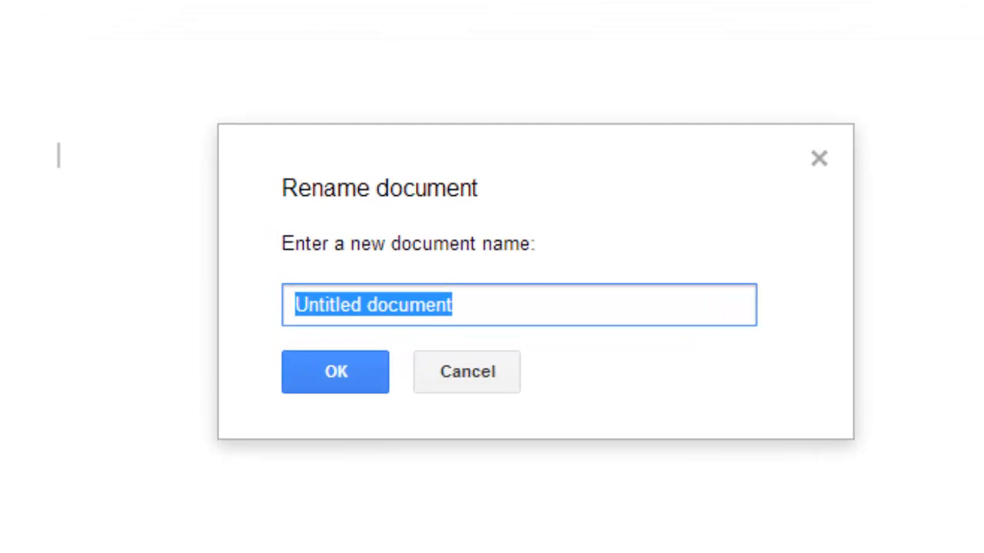
text(My Summer )
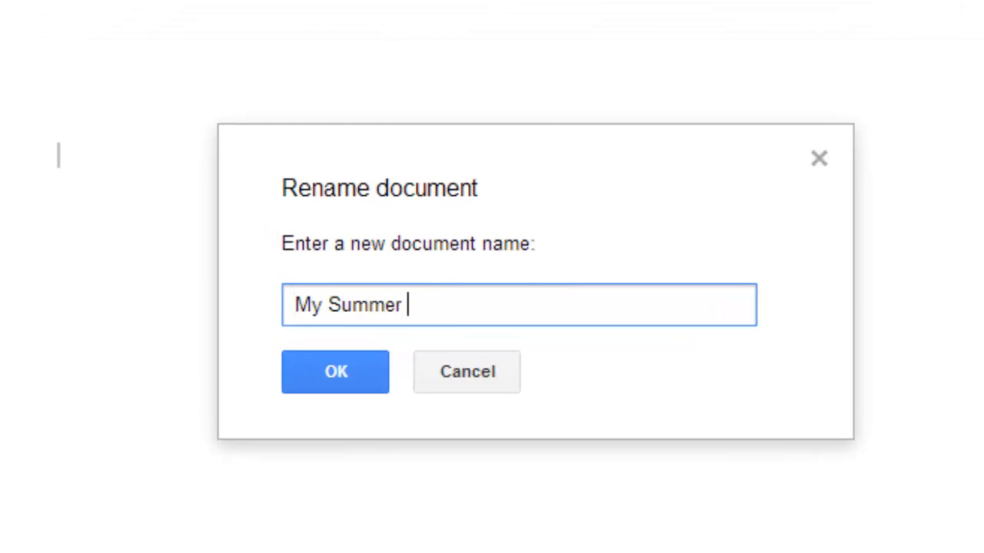
text(Vacation)
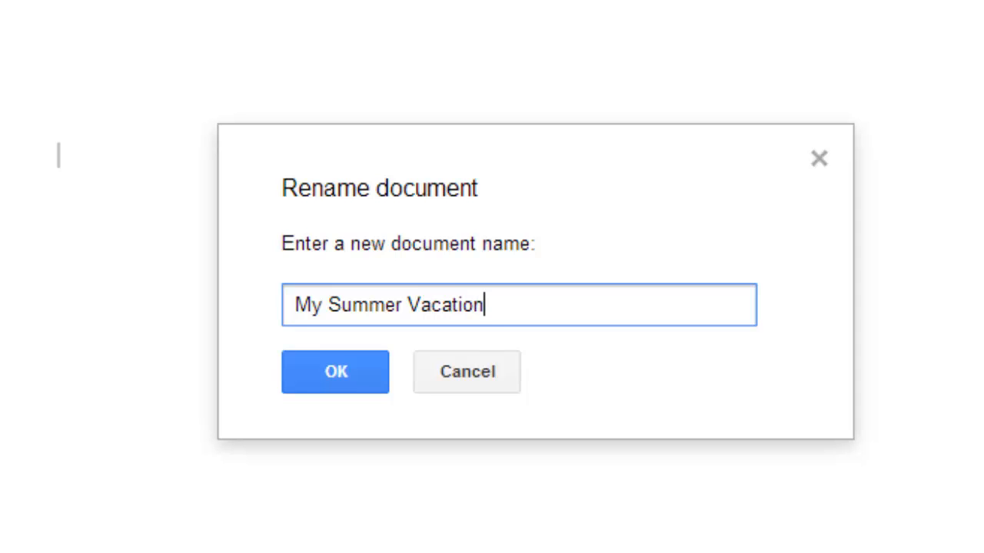
click(345, 370)
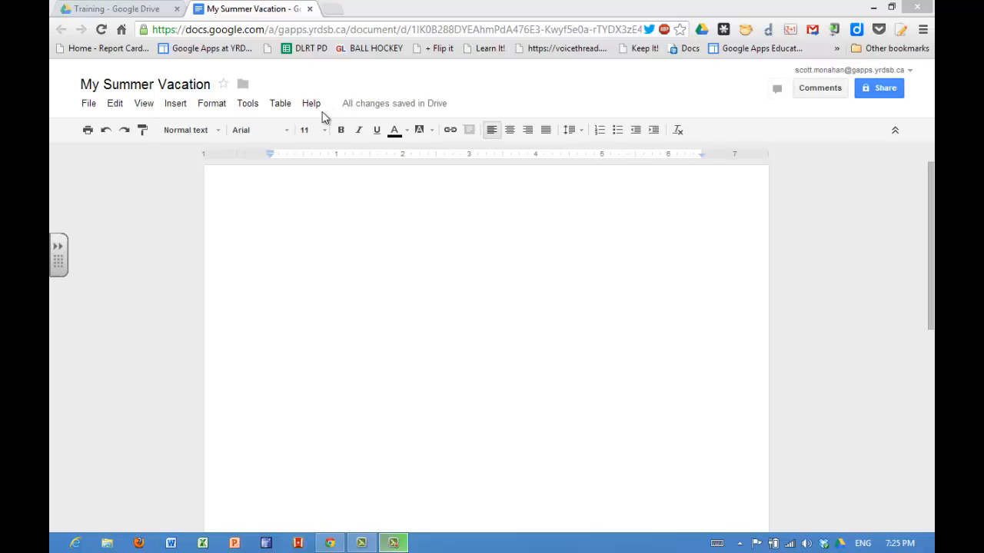
click(86, 107)
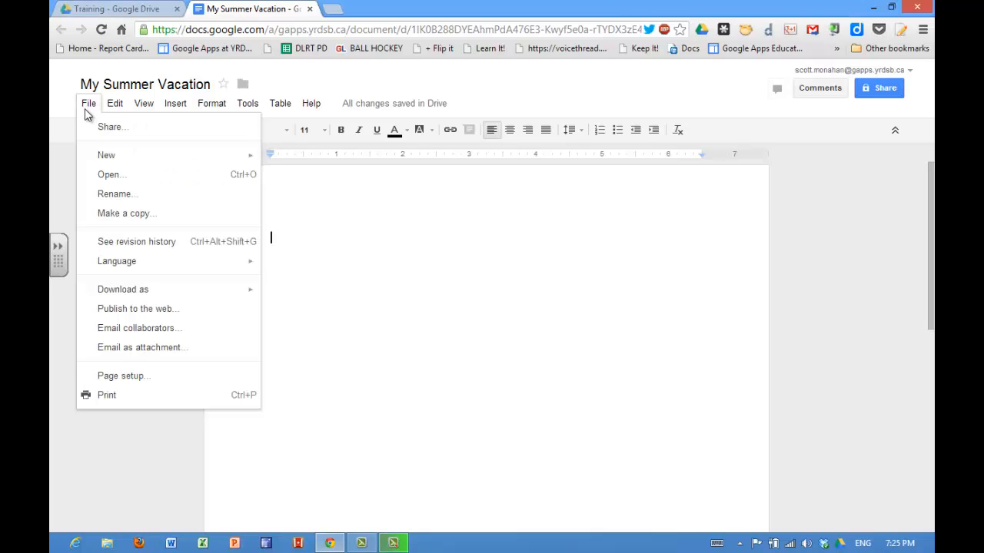
mouse_move(176, 108)
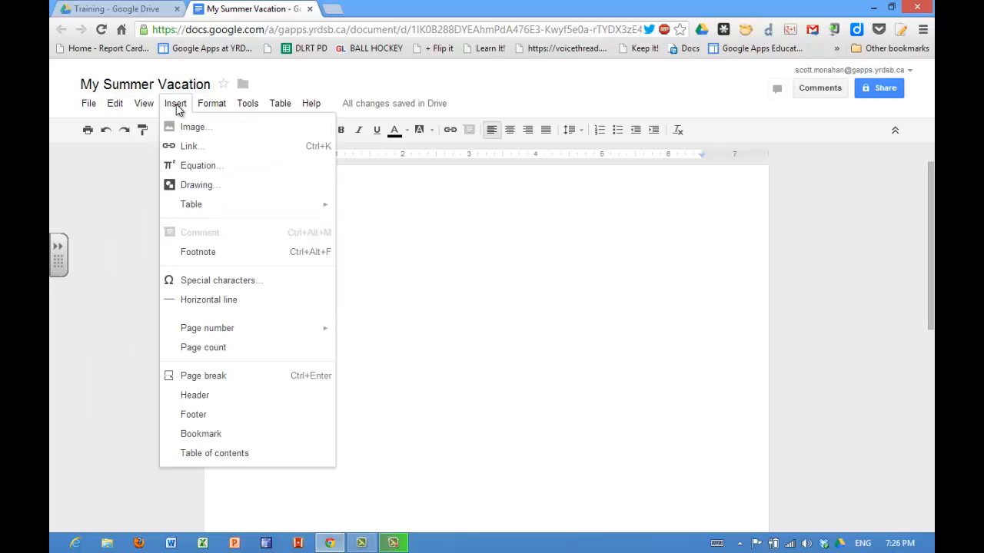
click(440, 240)
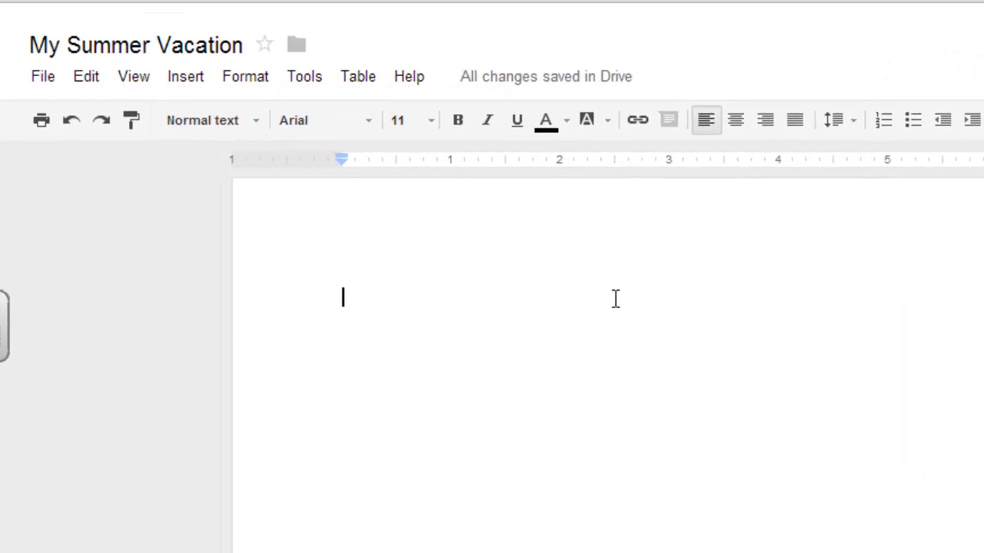
- Write "For my summer vacation I plan to visit my family. My sister got a new puppy that my son is excited to play with.", ending the paragraph
text(For my summer va)
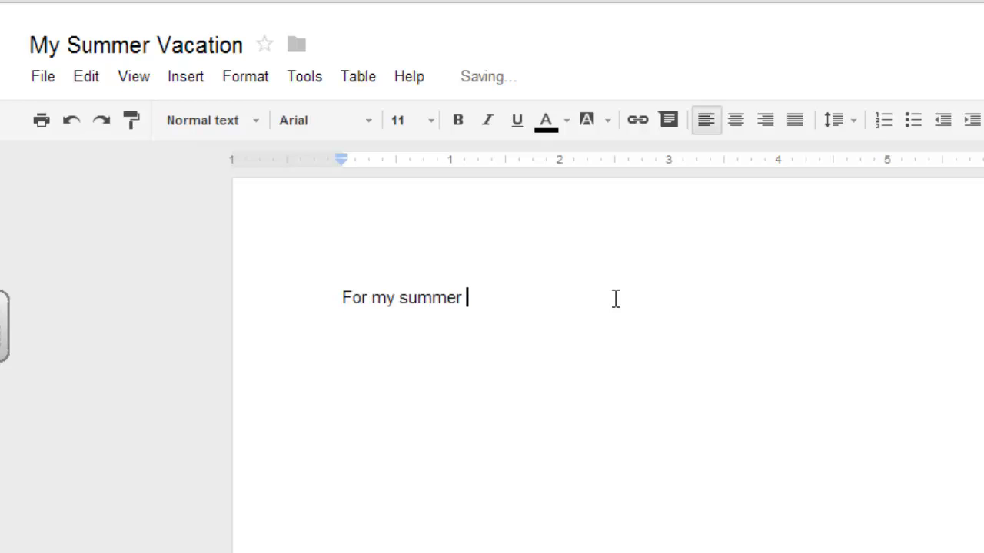
text(cation I plan)
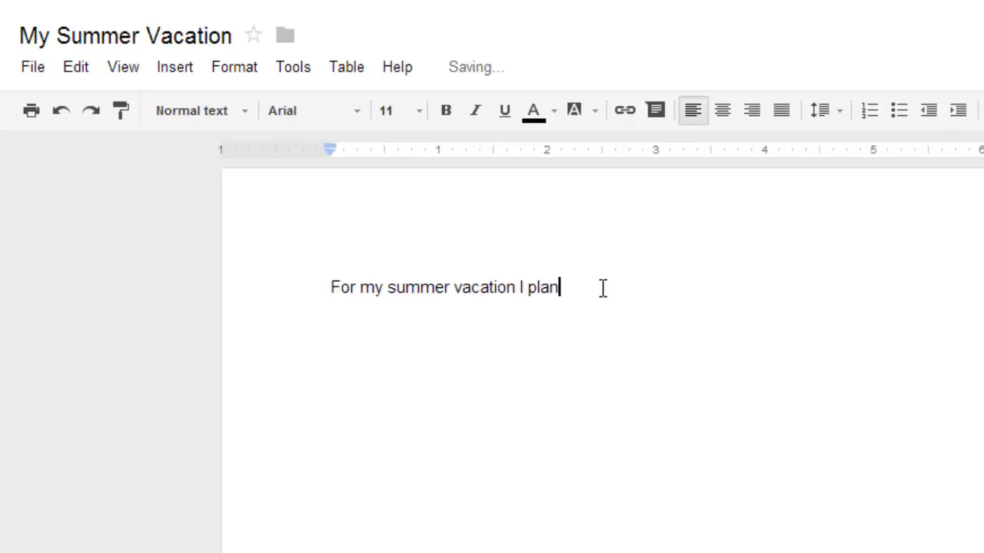
text( to visit my fam)
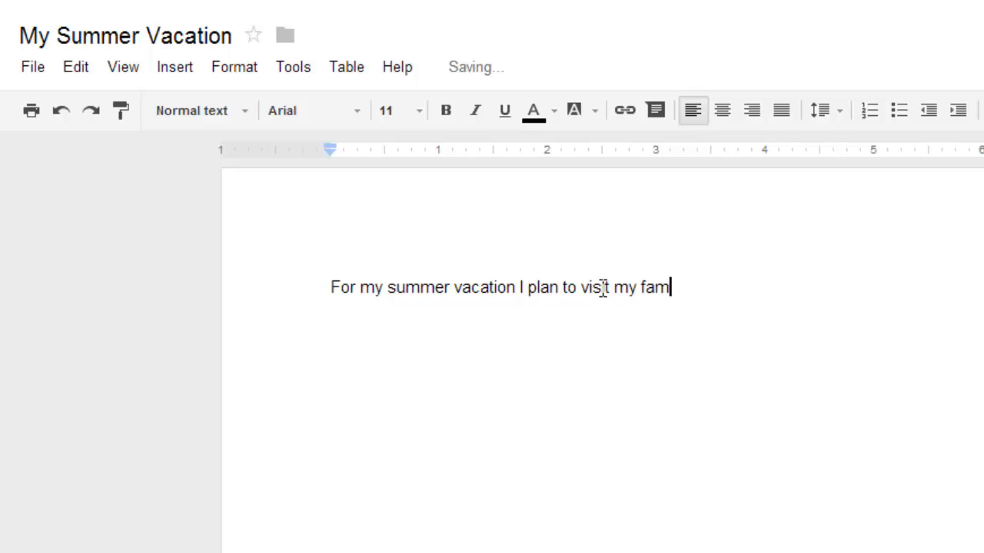
text(ily.  My sister got a new pu)
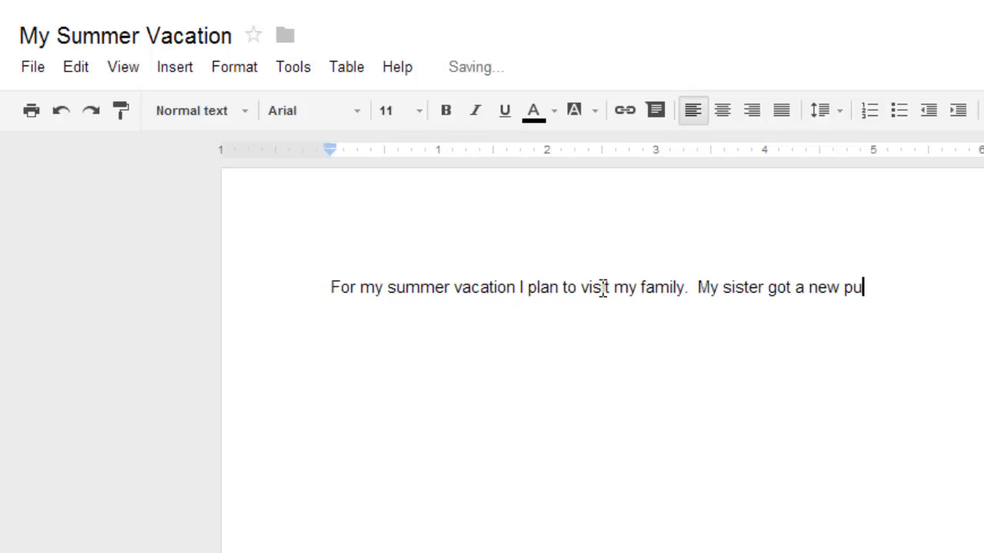
text(ppy that my sone)
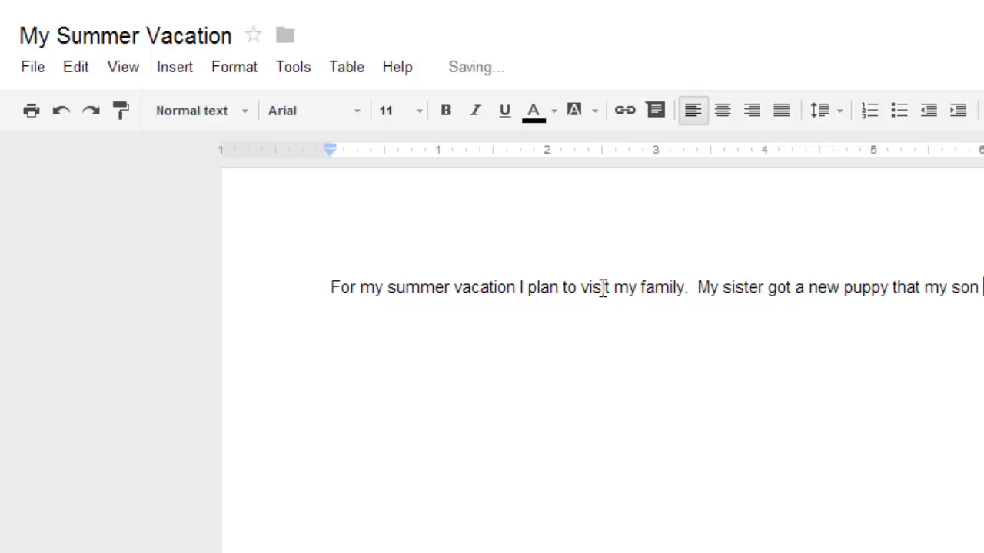
text(s excited to play with.)
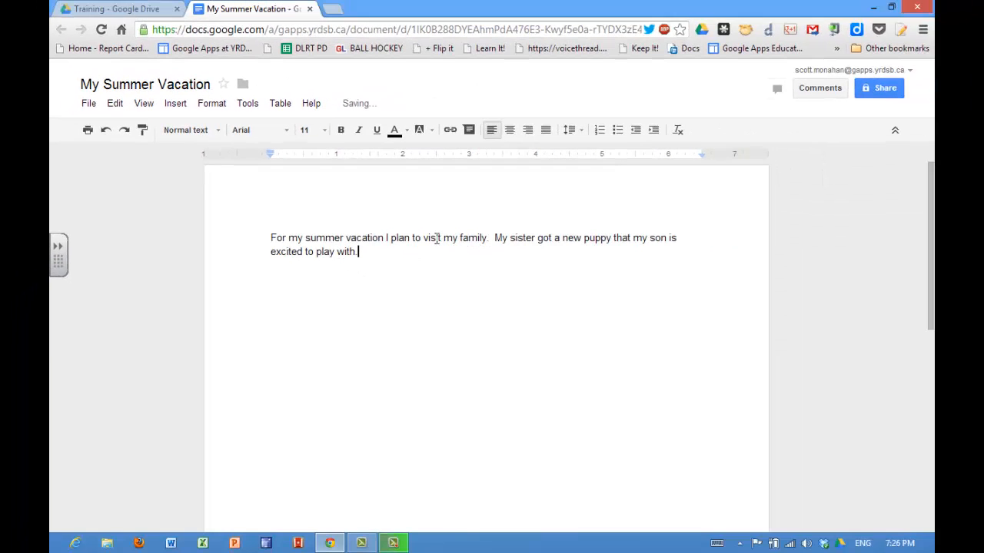
key(Return)
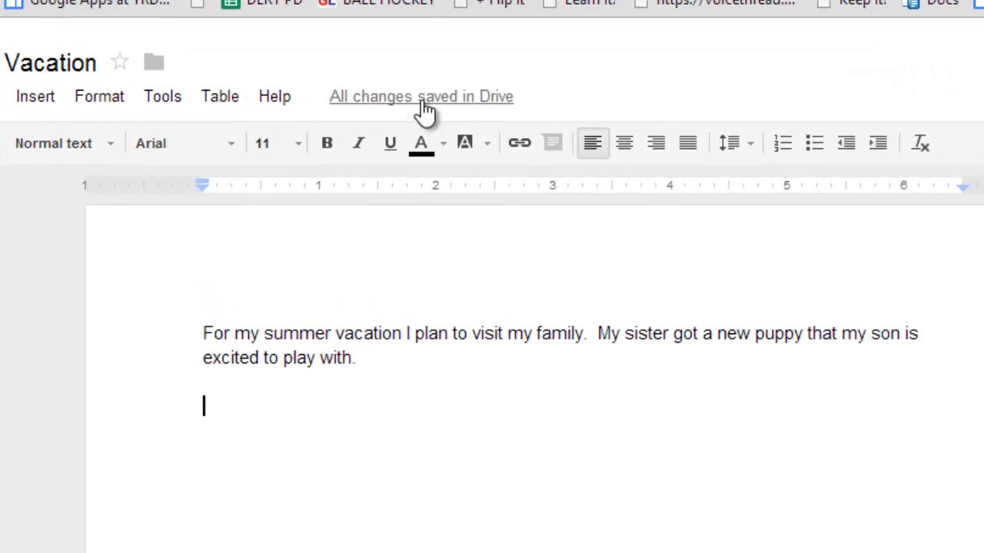
mouse_move(424, 111)
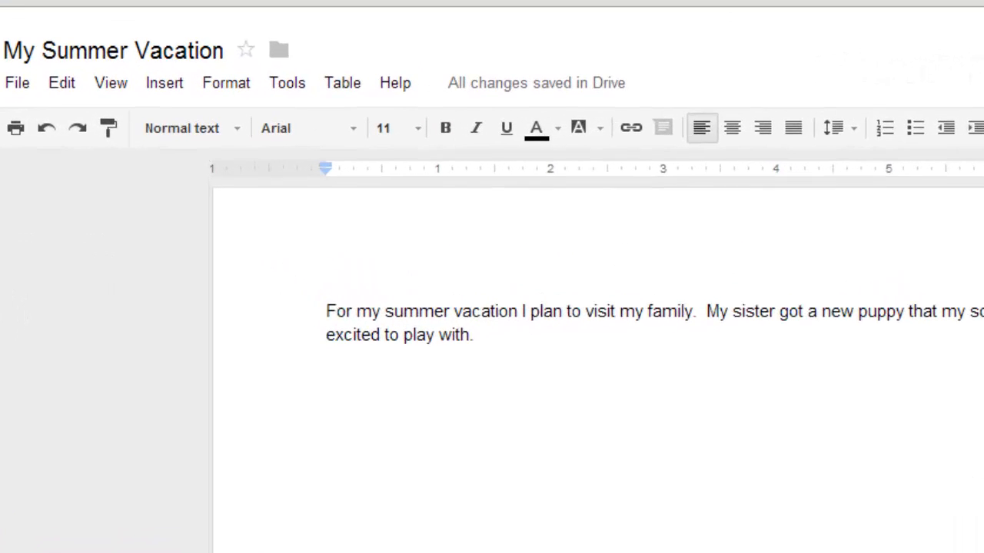
- Insert the photo DSCN3354 below the paragraph by uploading it from the 2012 August pictures folder
click(164, 80)
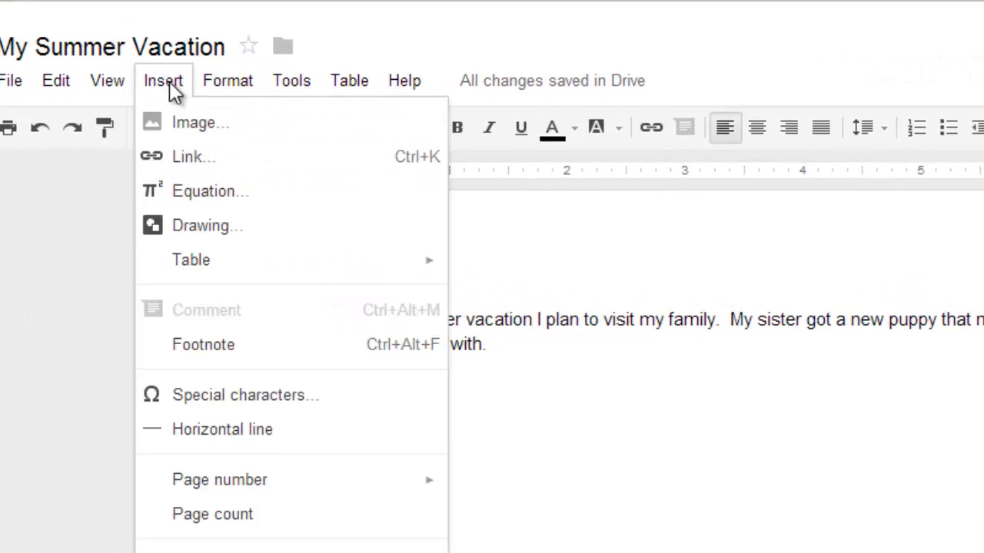
click(213, 137)
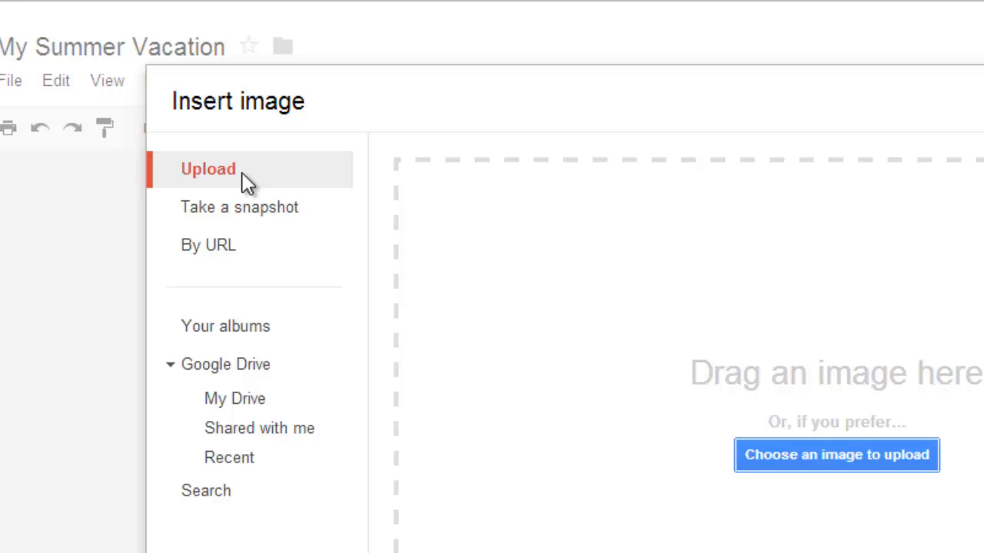
click(828, 457)
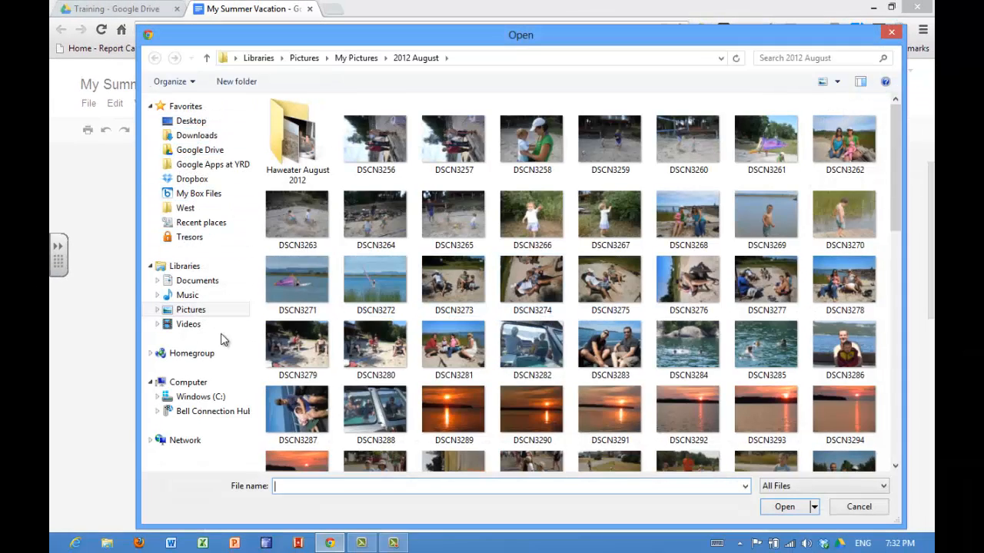
drag(895, 220, 884, 410)
scroll(884, 410, down, 4)
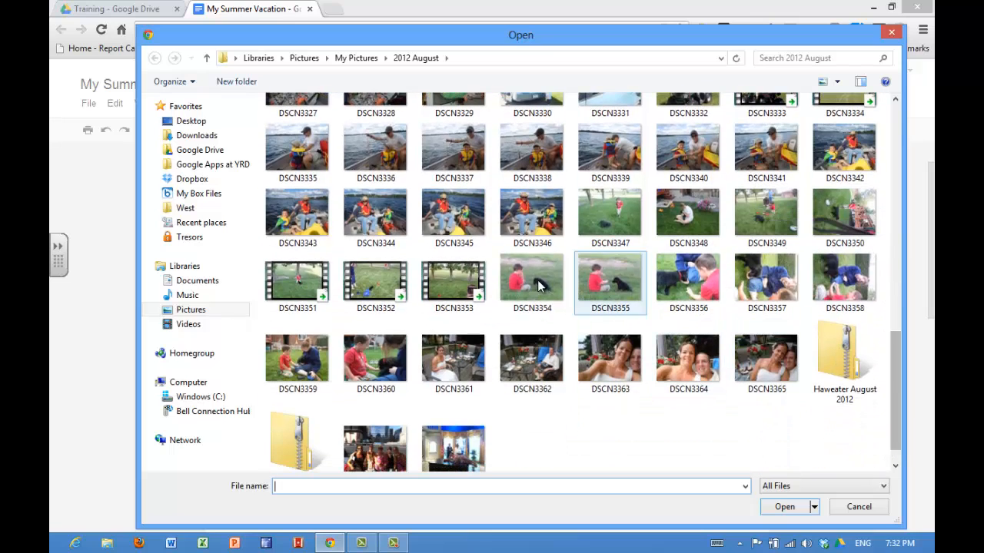
click(532, 278)
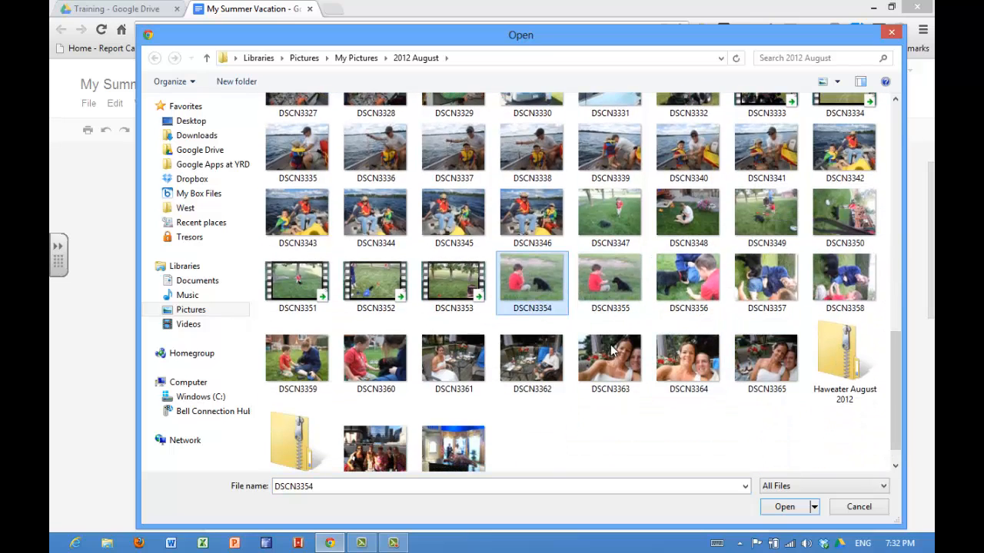
click(785, 507)
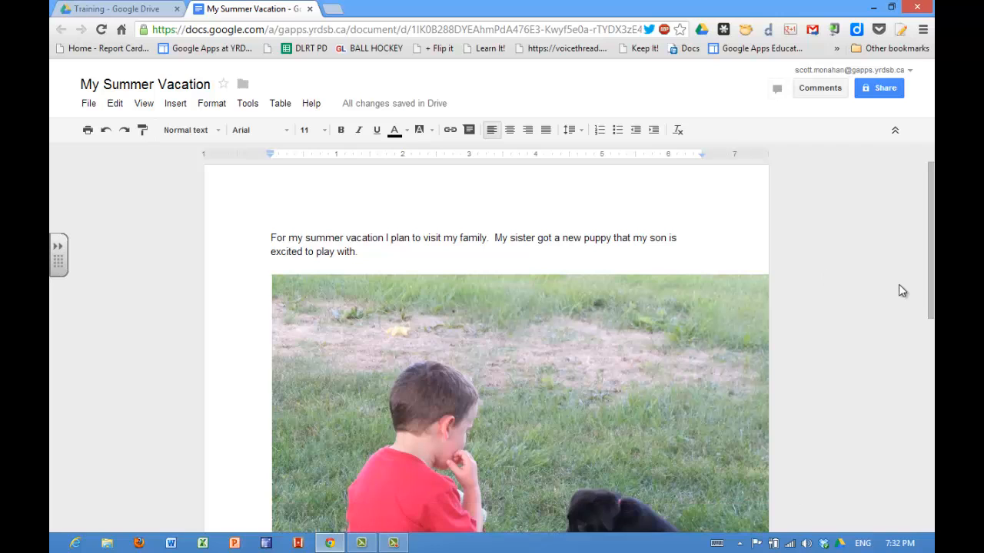
- Shrink the inserted photo proportionally to about 3.5 inches wide so it fits within the page margins
drag(926, 286, 927, 262)
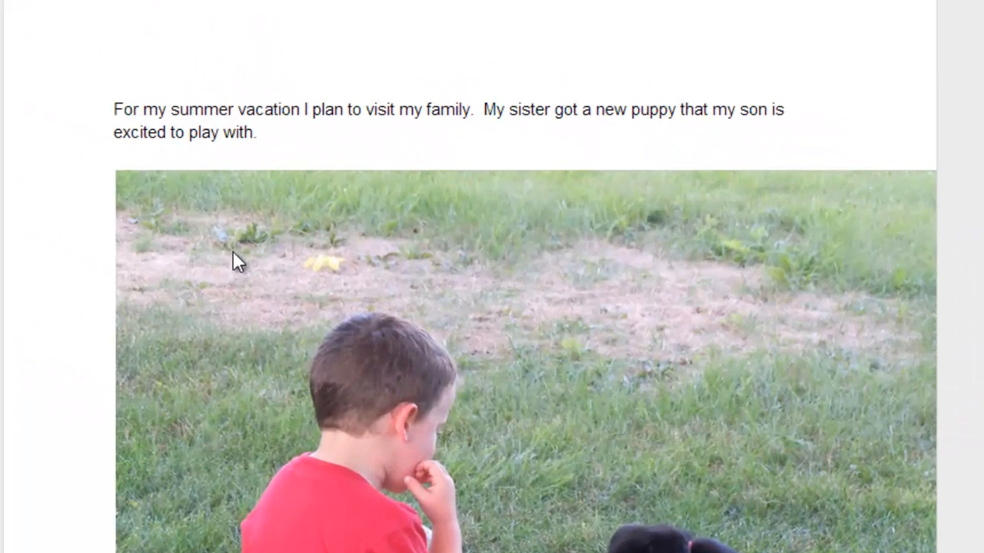
click(233, 252)
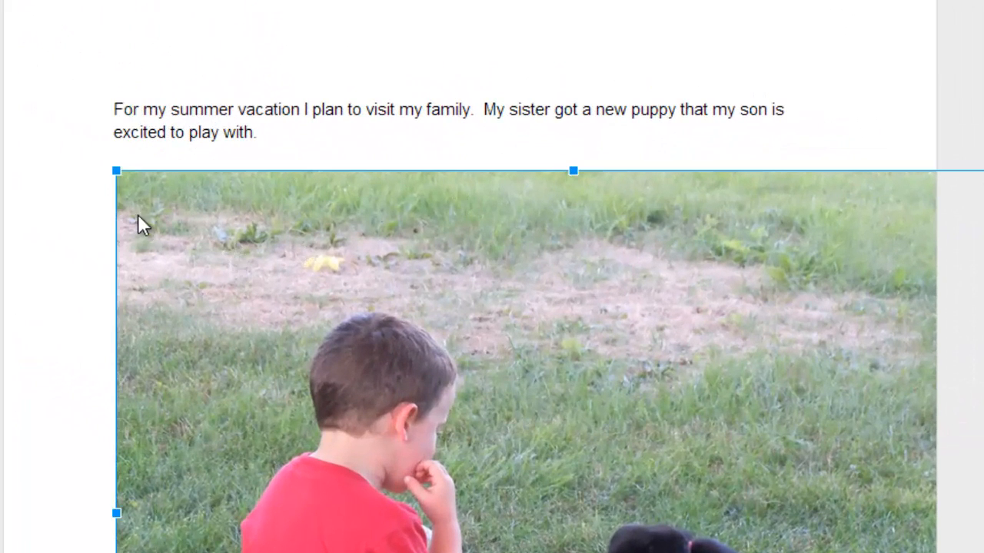
drag(116, 171, 624, 482)
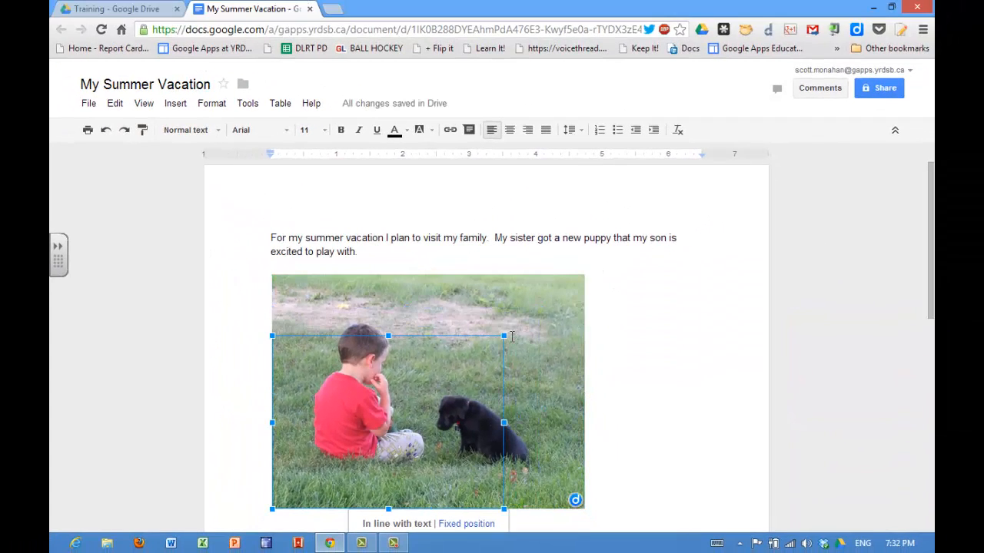
drag(584, 509, 504, 447)
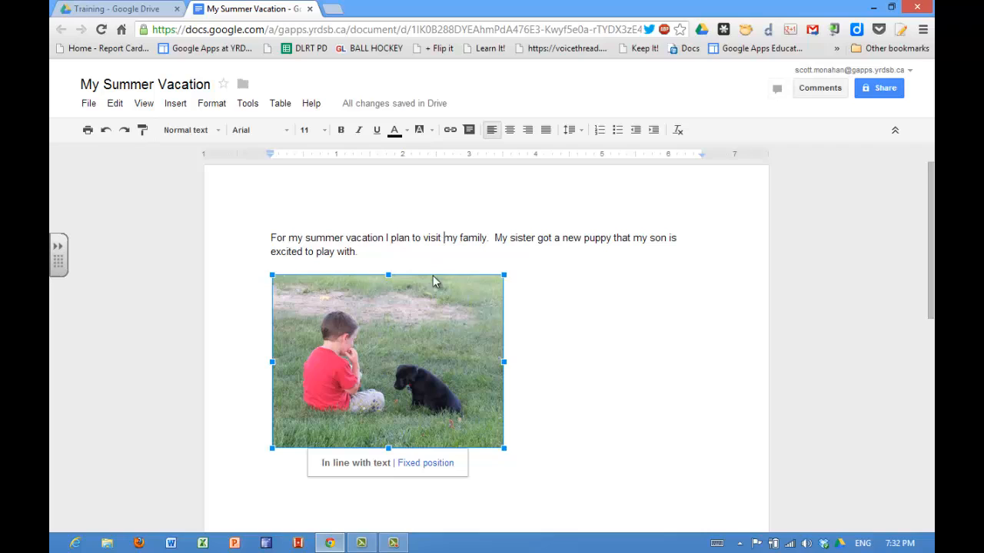
- Move the photo into the paragraph, between the sentence ending in "family." and the one starting with "My sister"
click(434, 303)
click(434, 304)
drag(479, 290, 493, 244)
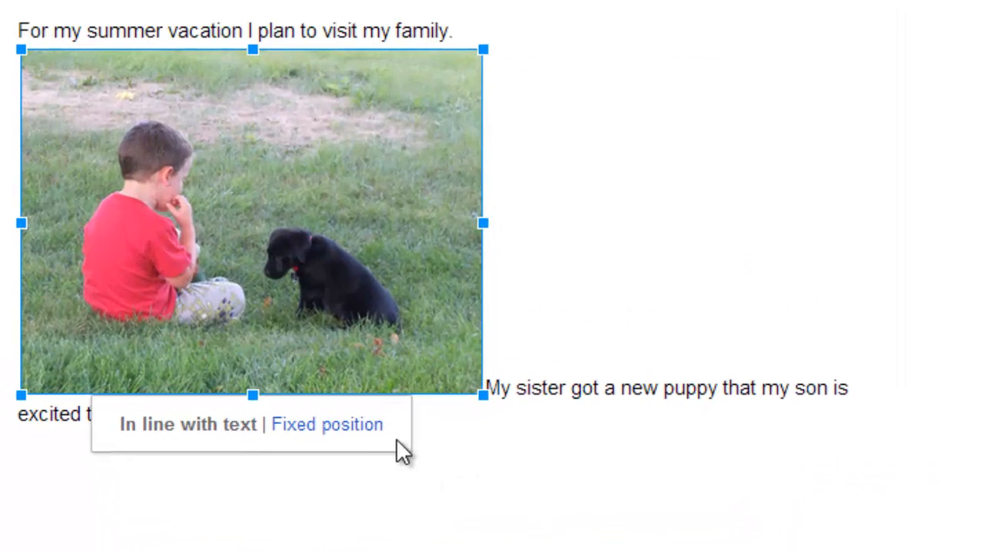
- Set the photo to Fixed position and move it up level with the first line, at the start of the text
click(347, 438)
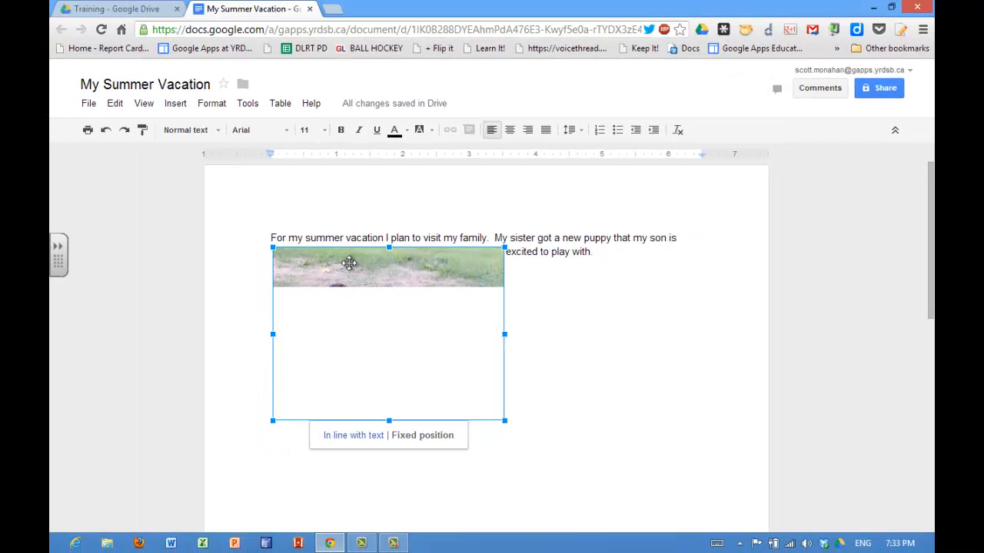
drag(180, 83, 166, 53)
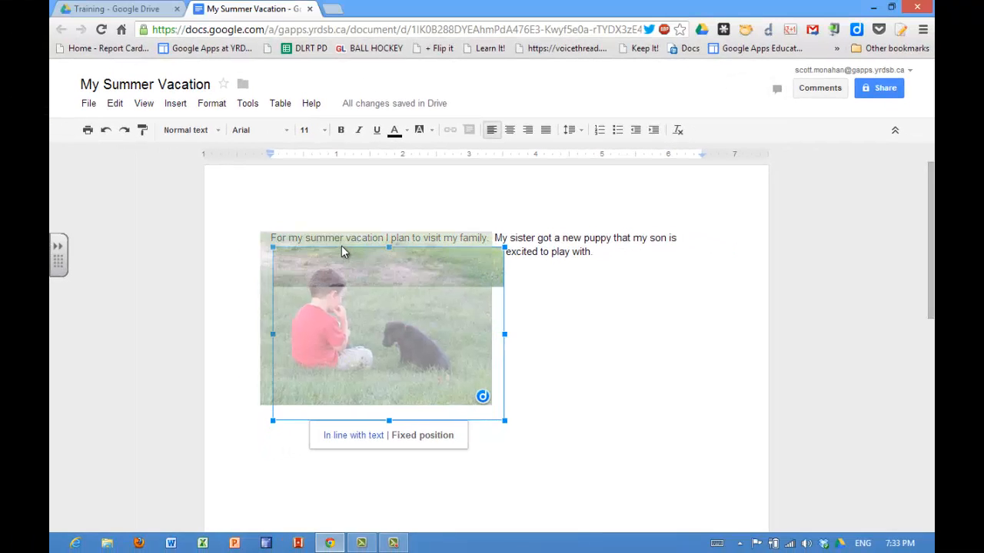
drag(342, 246, 343, 248)
click(583, 341)
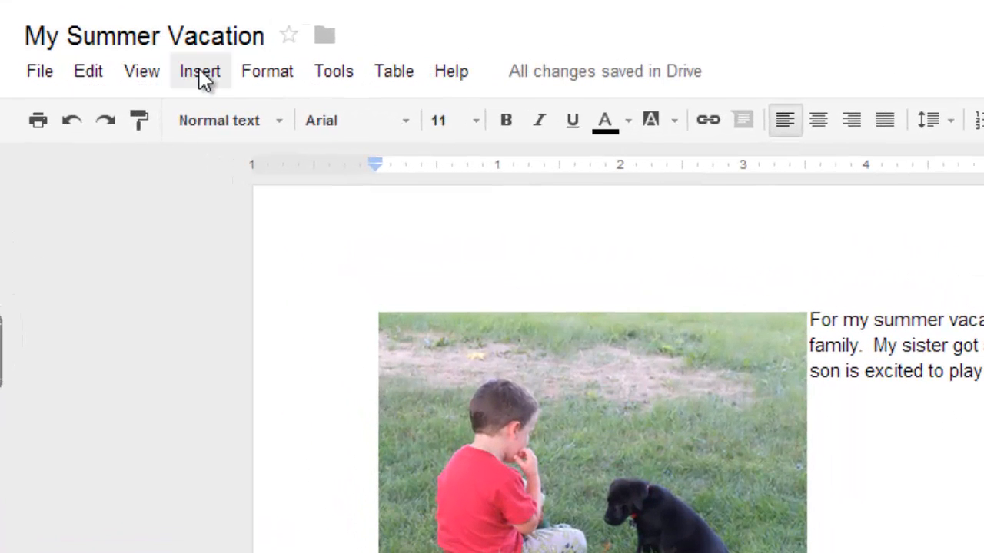
- Search Google for "camping" images to insert into the document and browse through the results
click(202, 77)
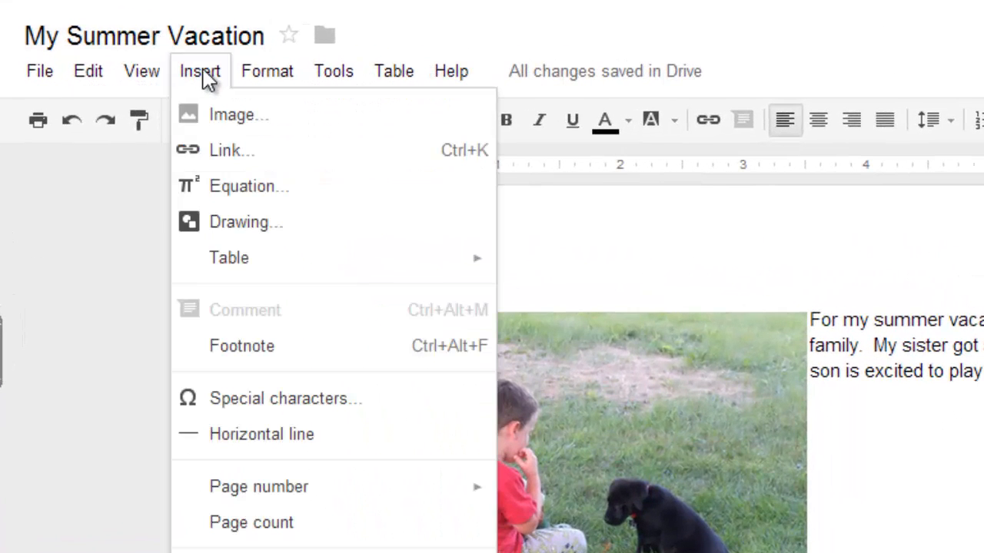
click(250, 117)
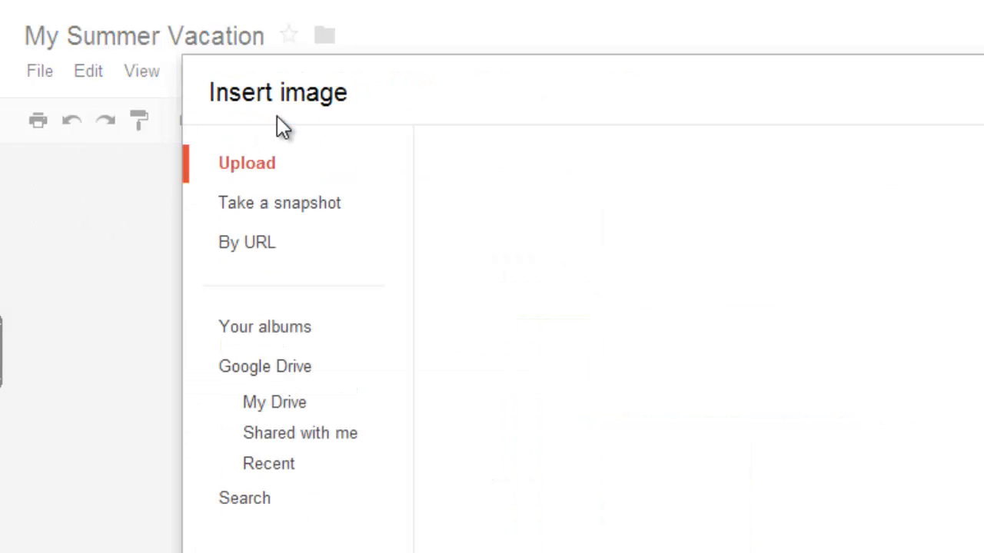
click(247, 504)
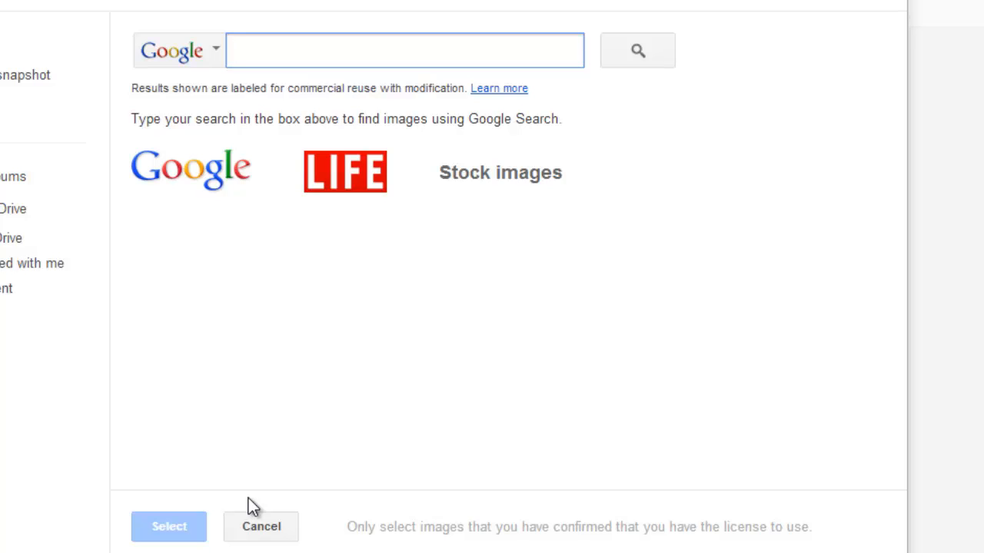
text(camping)
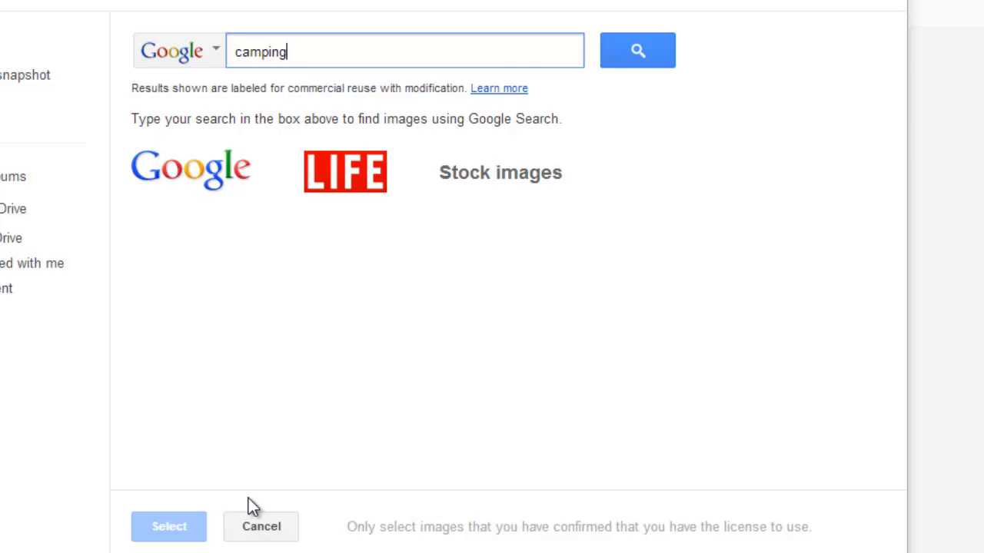
key(Return)
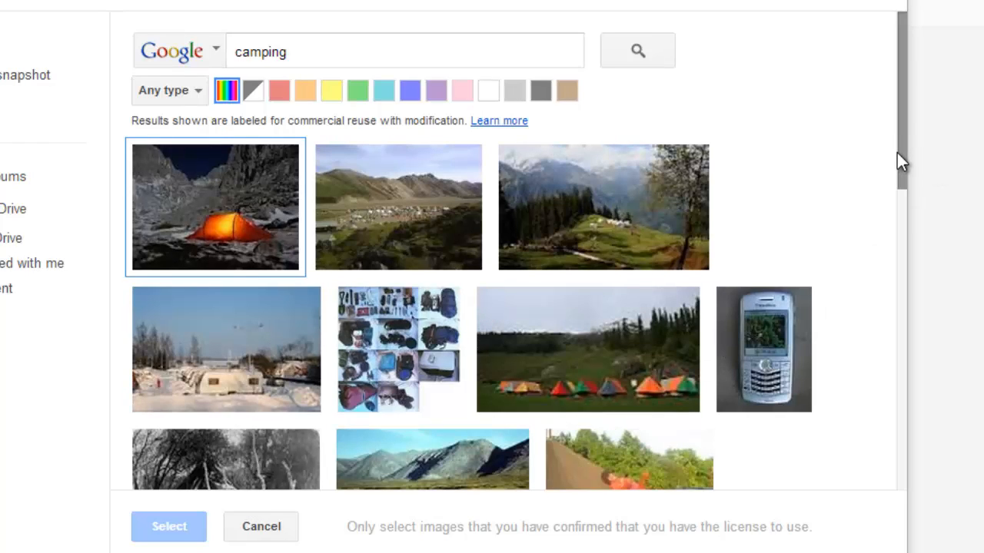
drag(897, 154, 922, 491)
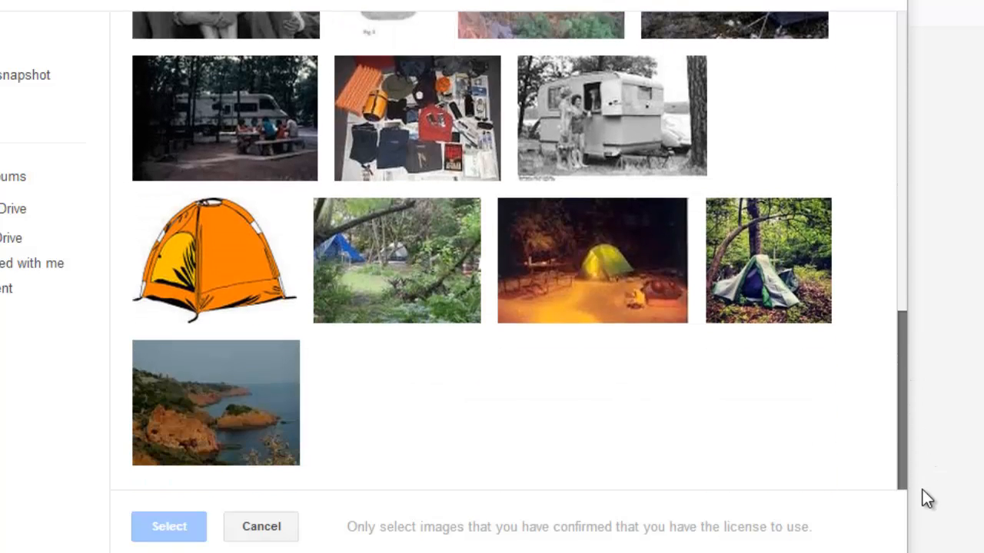
drag(902, 344, 900, 53)
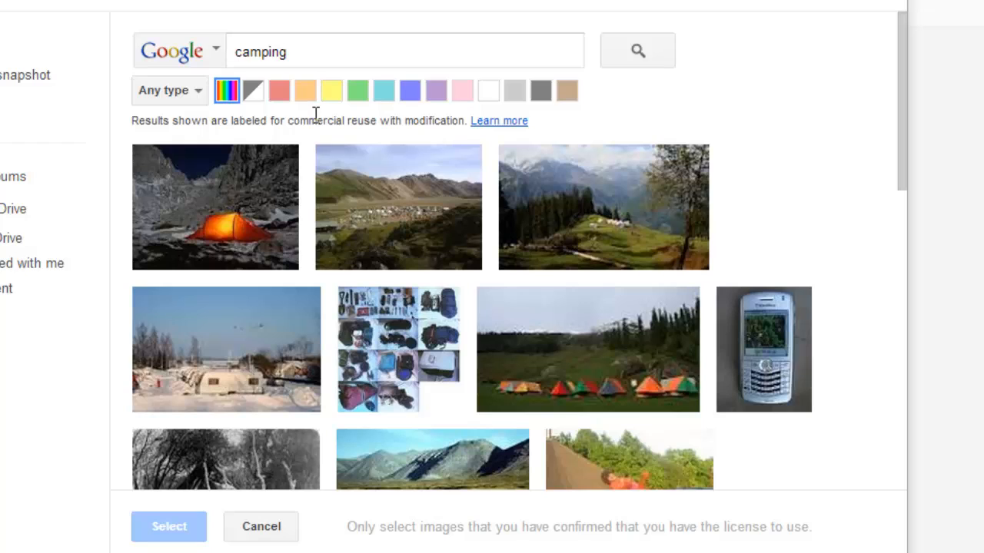
- Restrict the camping image results to clip art and insert the orange tent picture into the document
click(165, 91)
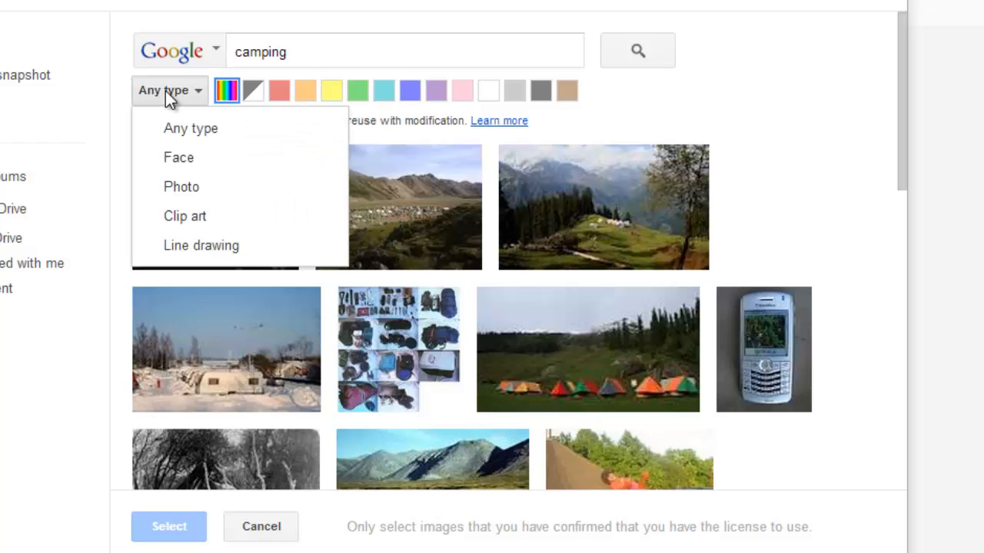
click(216, 215)
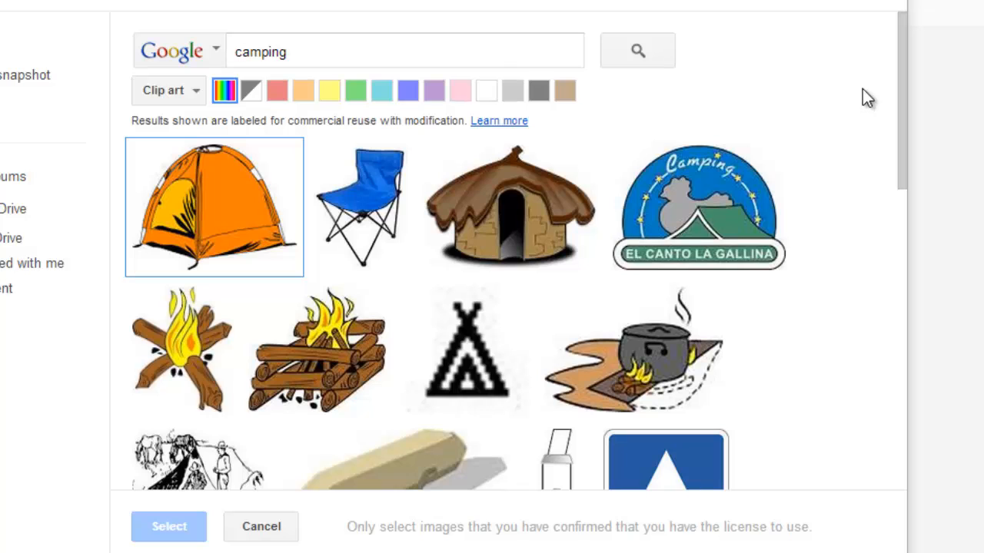
mouse_move(903, 81)
mouse_down()
mouse_move(891, 221)
mouse_move(897, 372)
mouse_move(898, 68)
mouse_up()
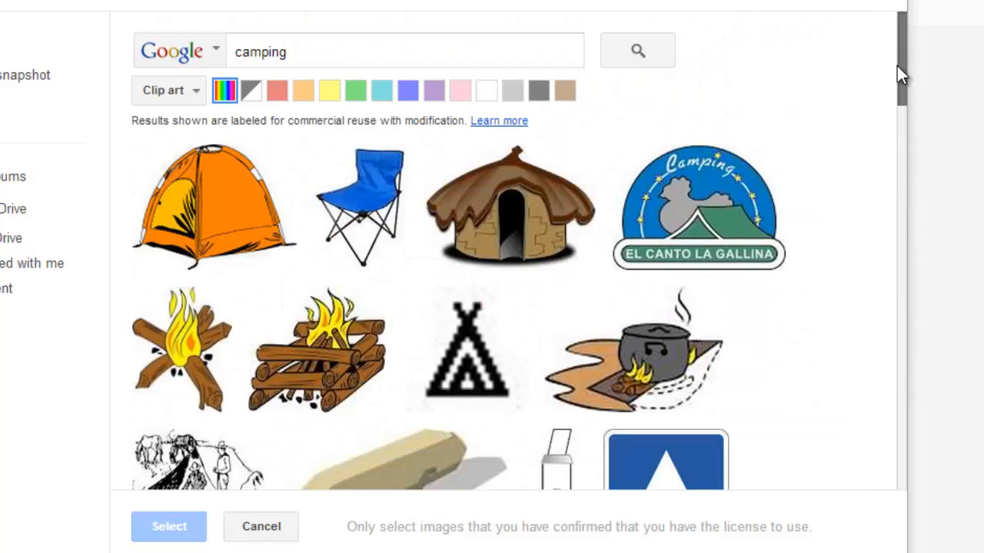
click(231, 217)
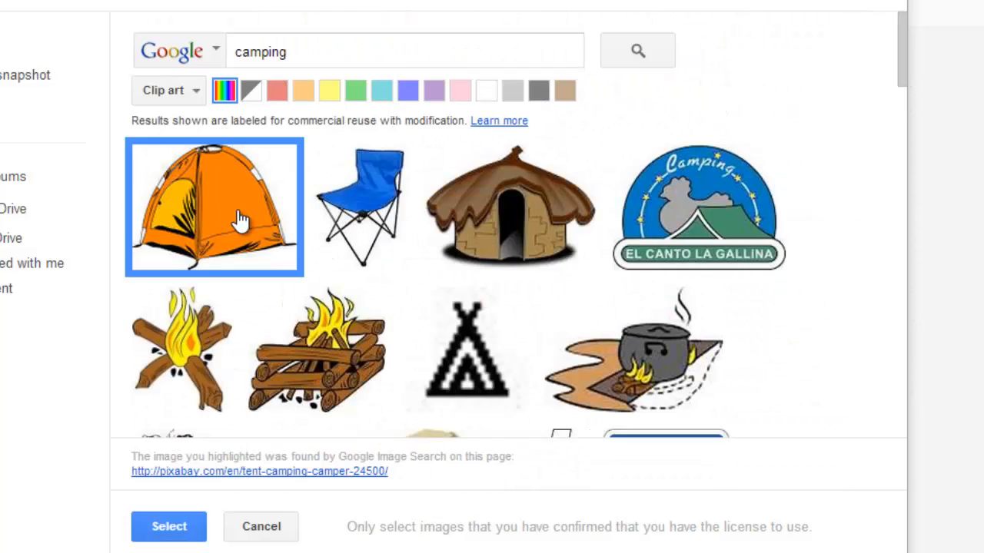
click(187, 528)
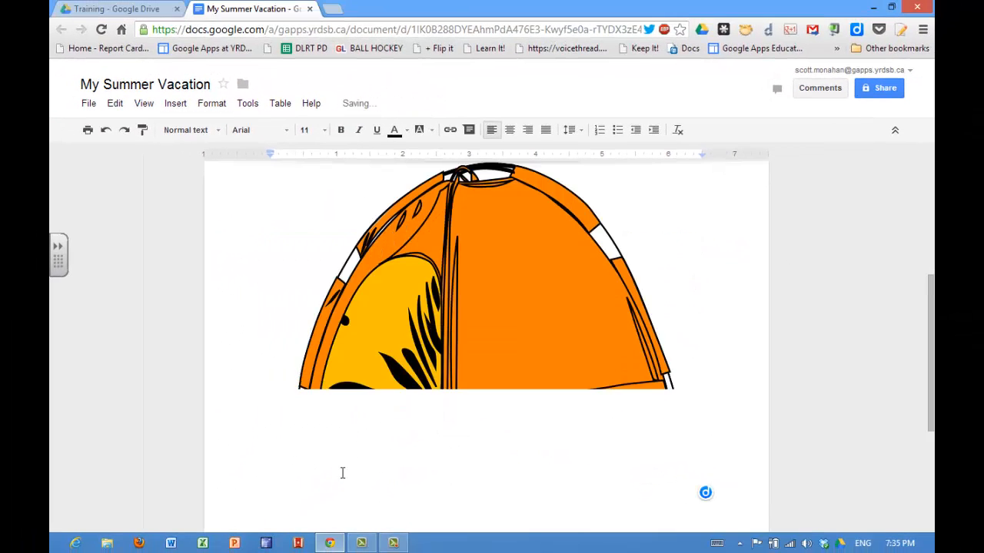
- Shrink the tent picture proportionally to about 2.4 inches wide
click(562, 325)
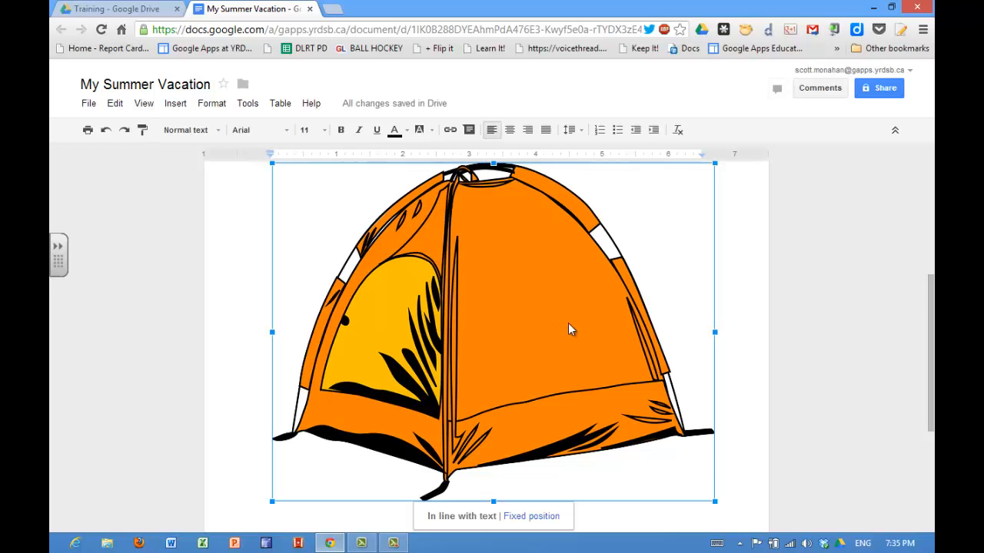
drag(715, 500, 432, 286)
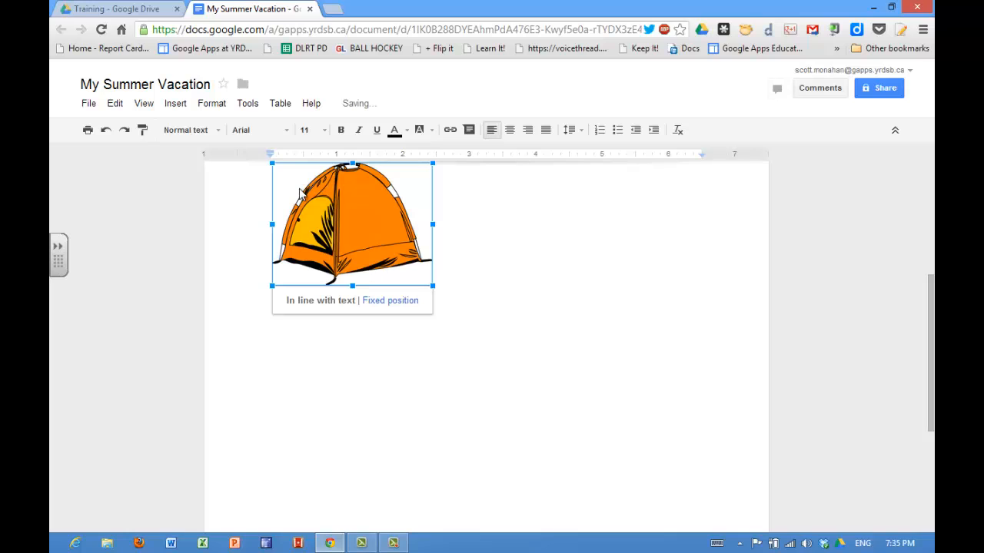
scroll(676, 333, up, 1)
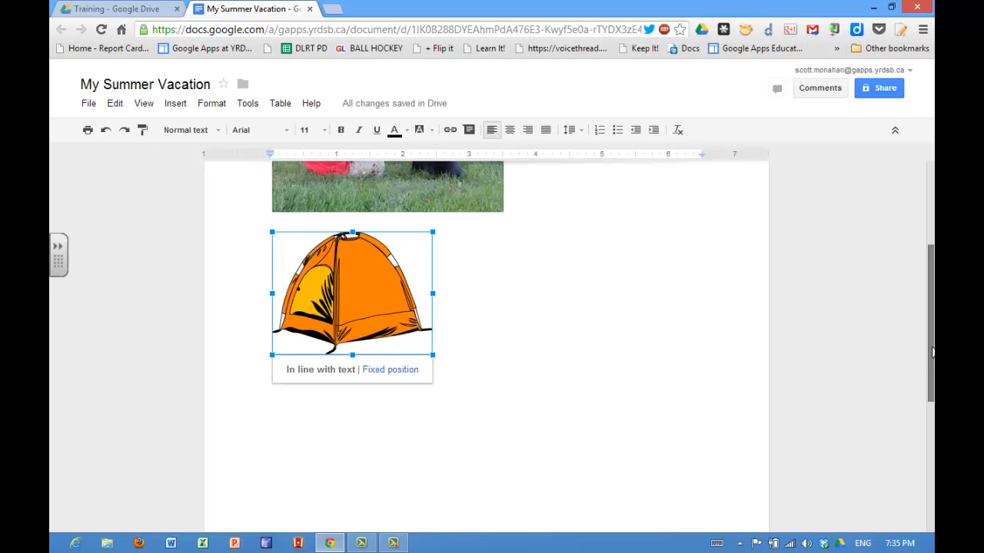
click(174, 104)
click(202, 129)
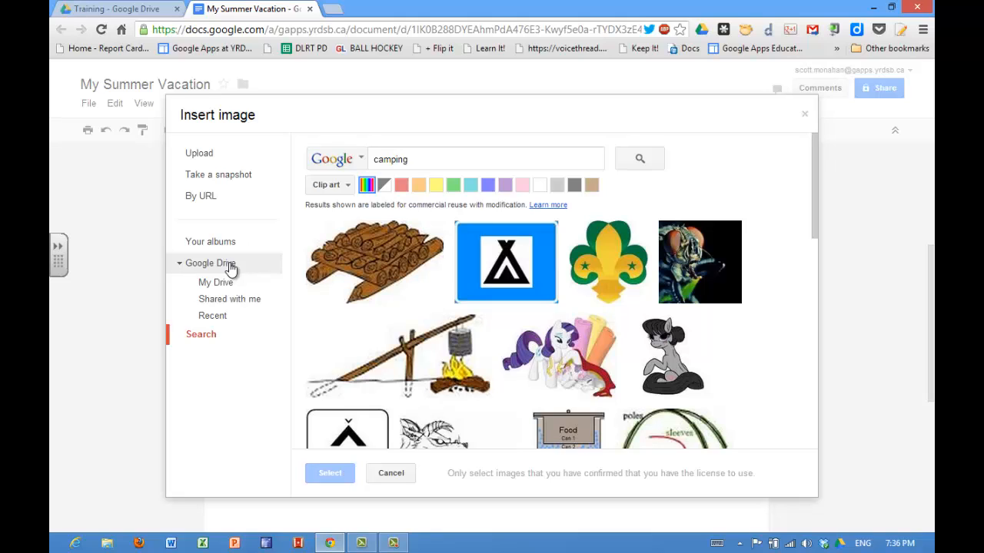
click(392, 477)
click(463, 378)
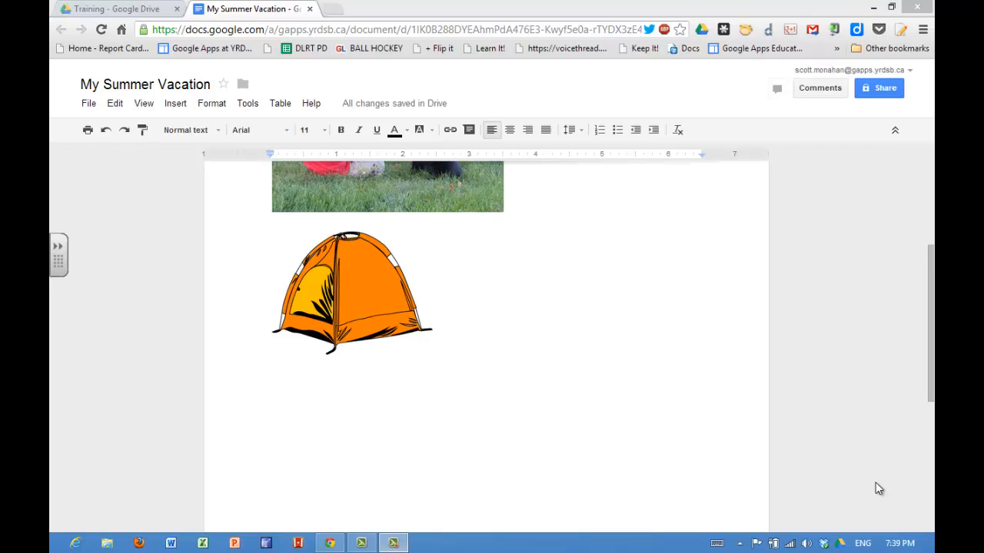
- Add the line "Click here to visit the Ontario Parks Website." below the tent picture
click(626, 378)
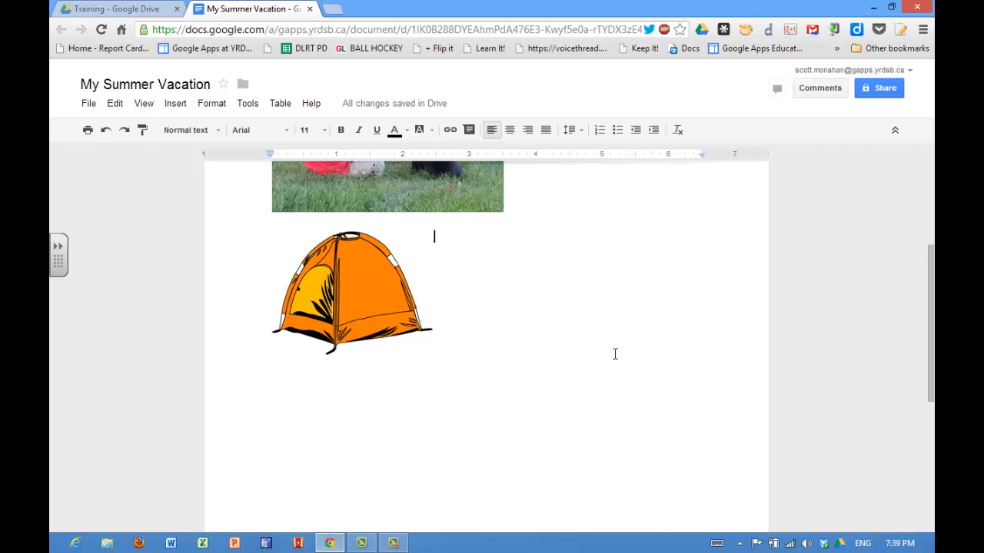
key(Return)
text(Click here )
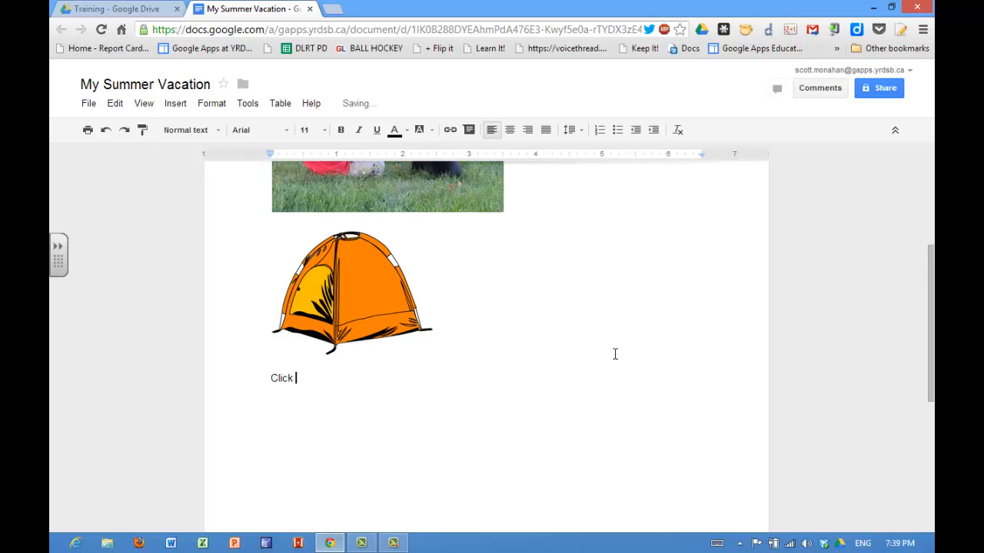
text(to visit the)
text( Ont)
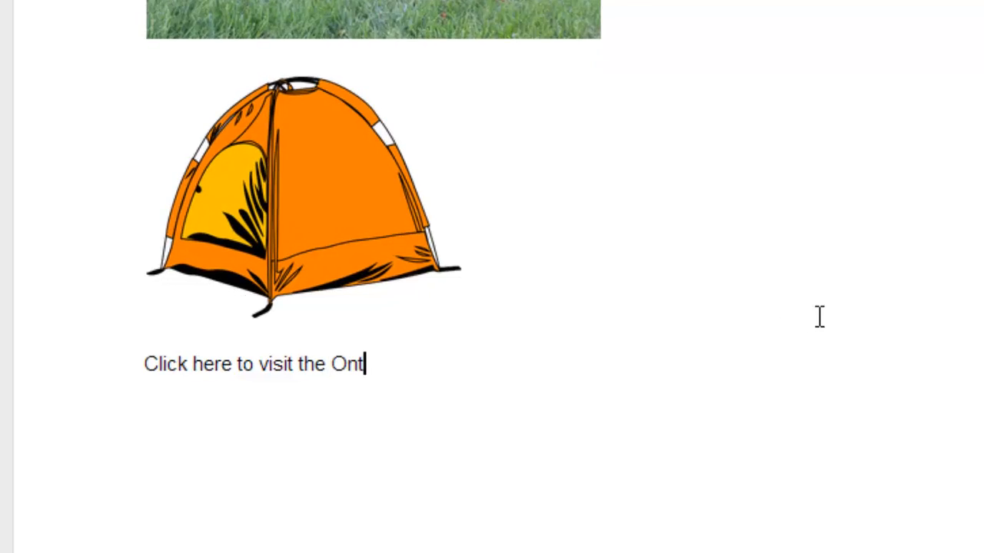
text(ario Parks W)
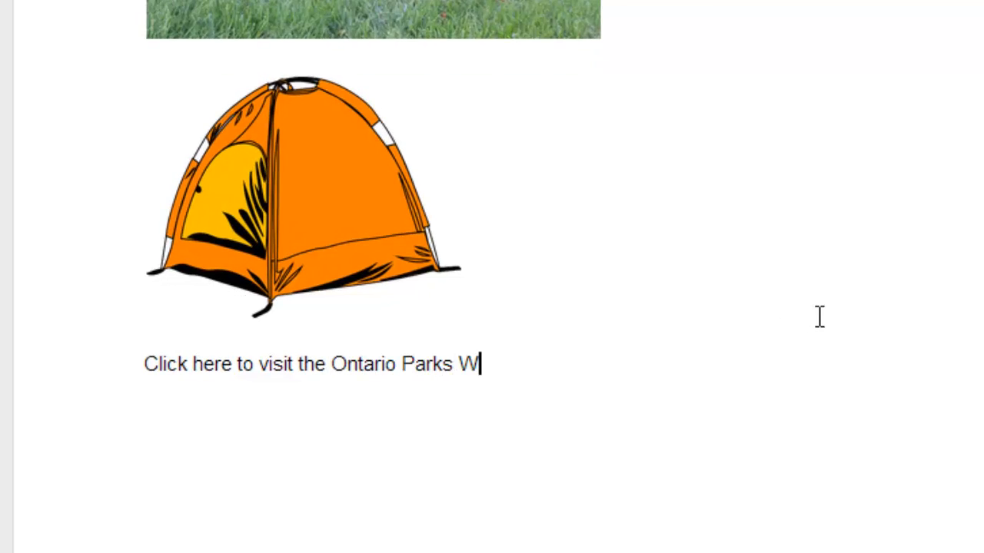
text(ebsite.)
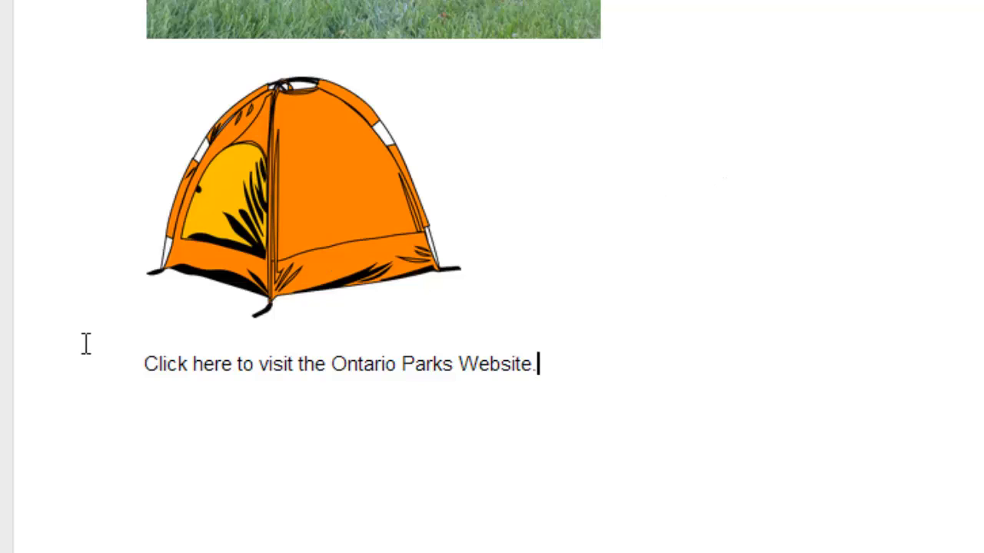
- Select the words "Click here", then search for "ontario parks" in a new browser tab and open the official site's English page
drag(144, 361, 231, 375)
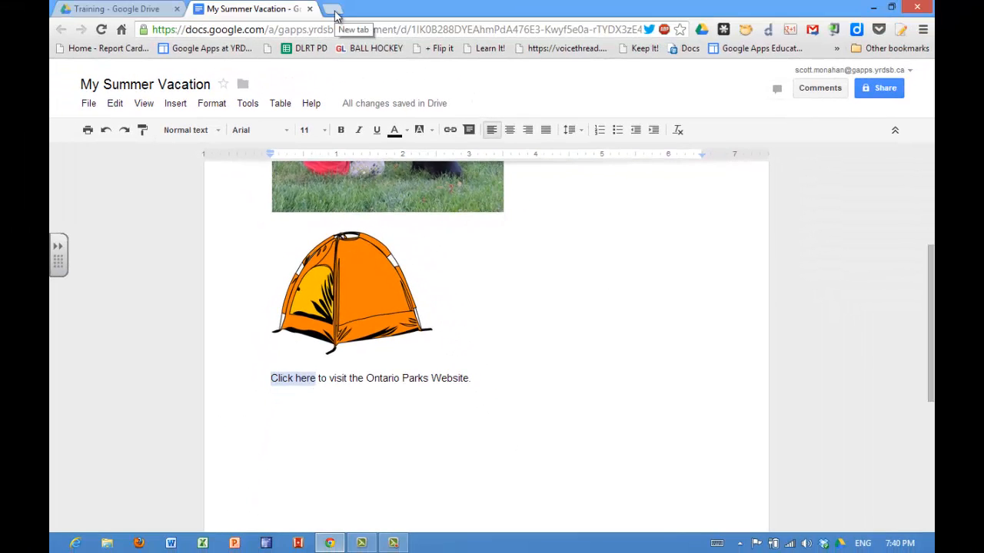
click(334, 10)
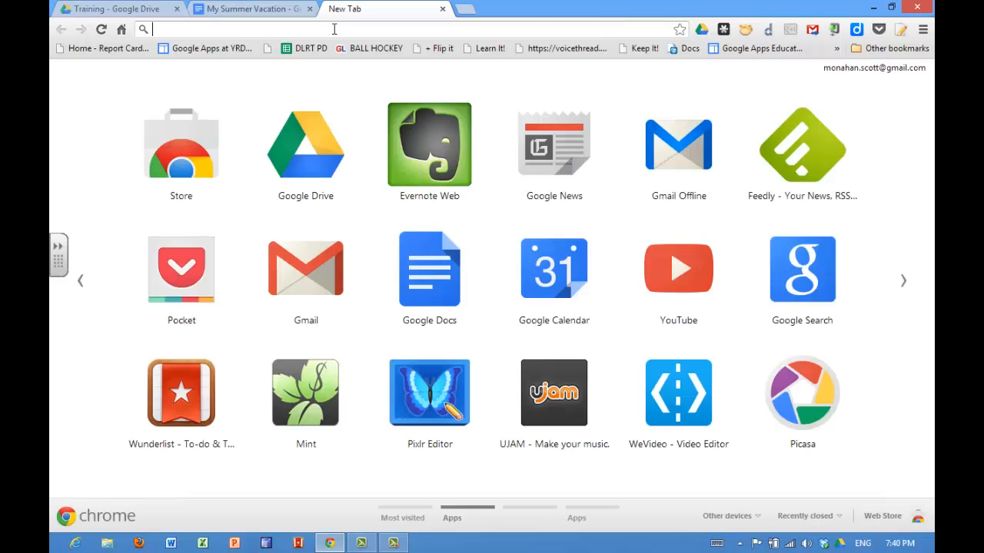
text(ontario parks)
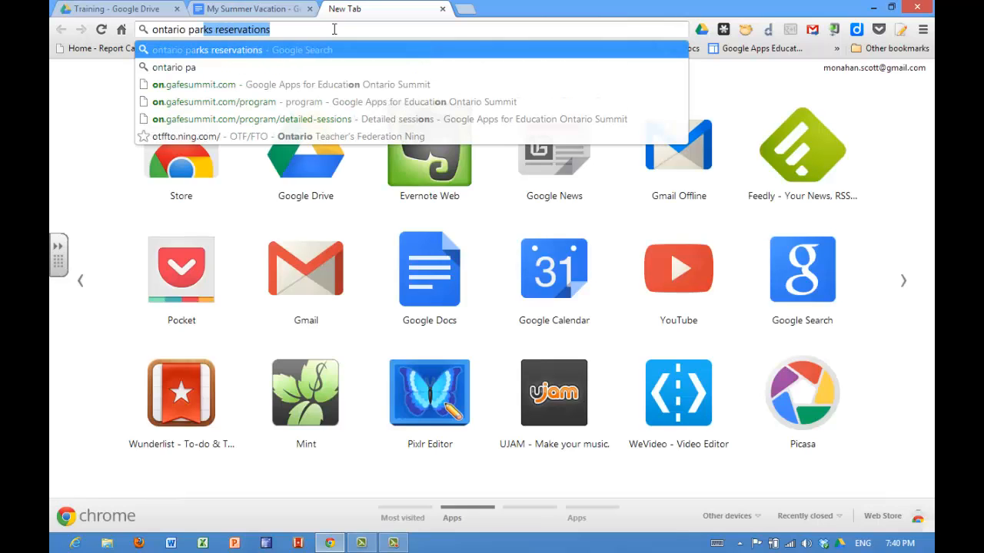
key(Delete)
key(Return)
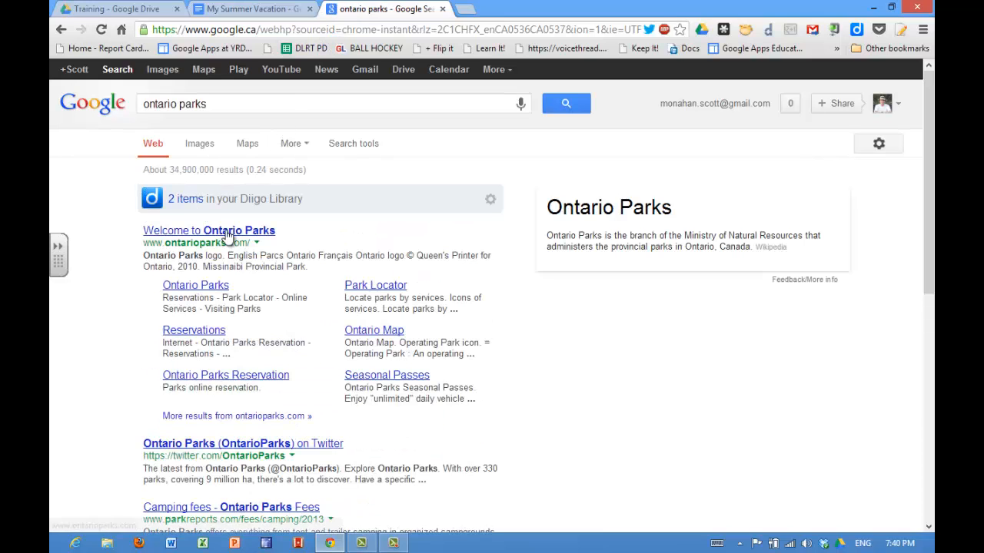
click(228, 231)
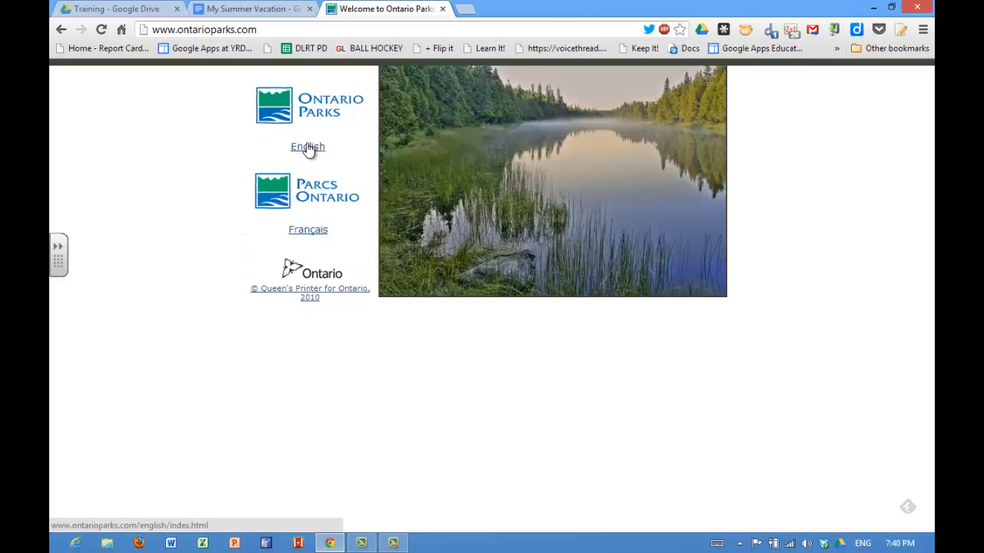
click(308, 148)
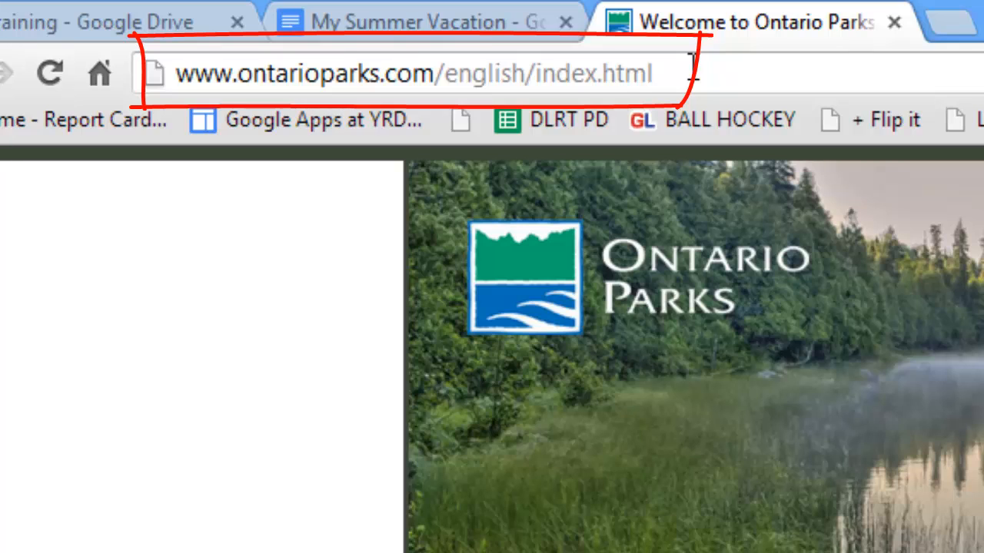
- Copy the English Ontario Parks page's address and link the selected words "Click here" in the document to it
click(693, 69)
key(ctrl+c)
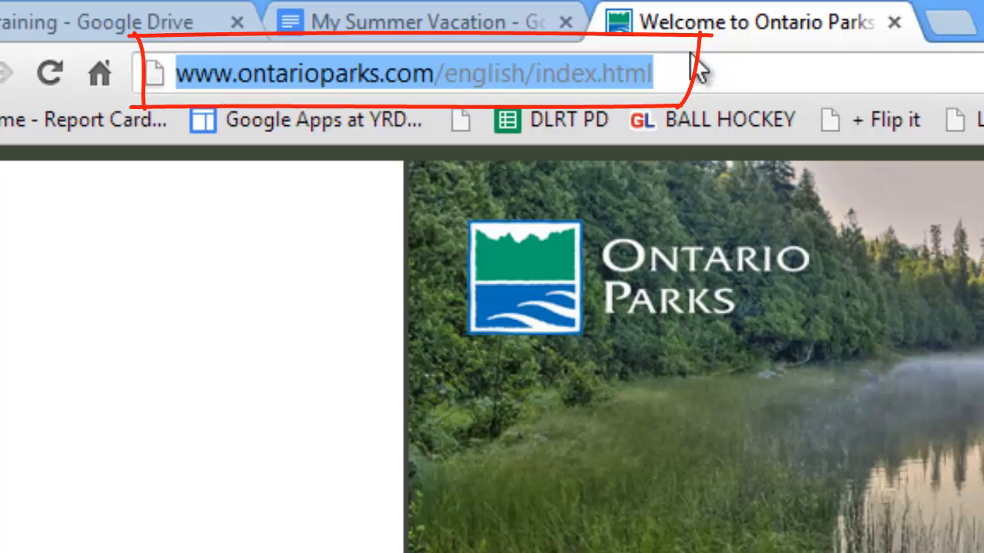
click(461, 26)
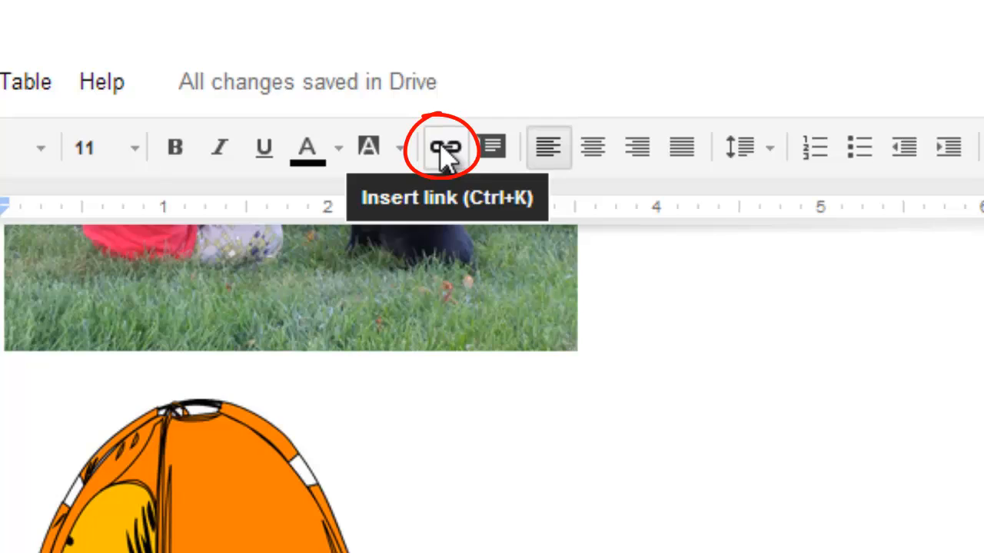
click(446, 152)
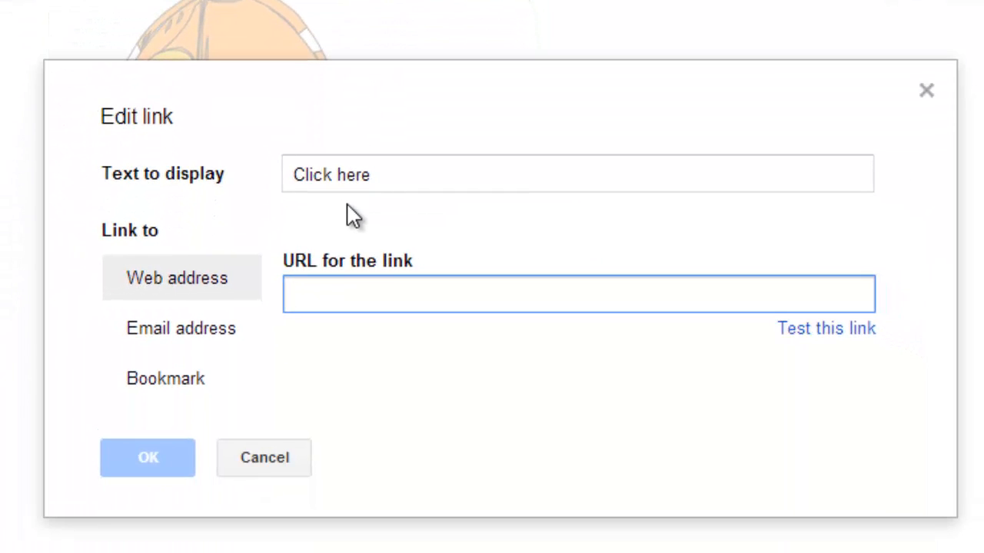
key(ctrl+v)
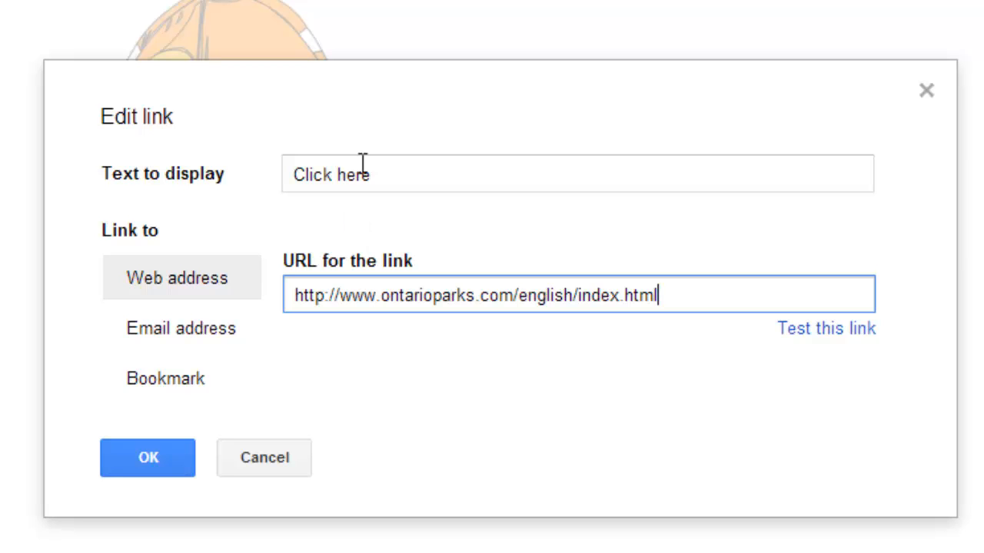
click(160, 456)
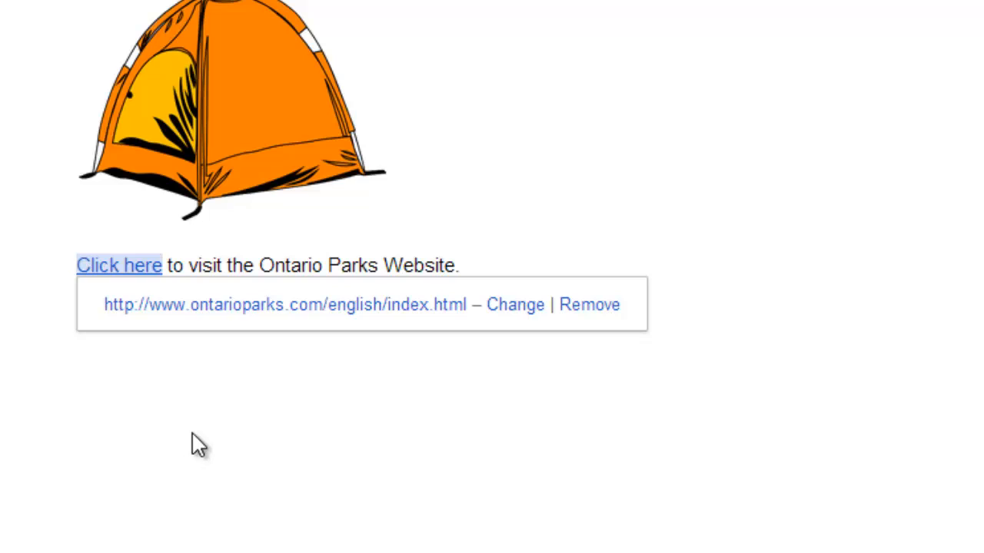
- Test the "Click here" link by opening the Ontario Parks site from the document, and close both Ontario Parks tabs
click(193, 433)
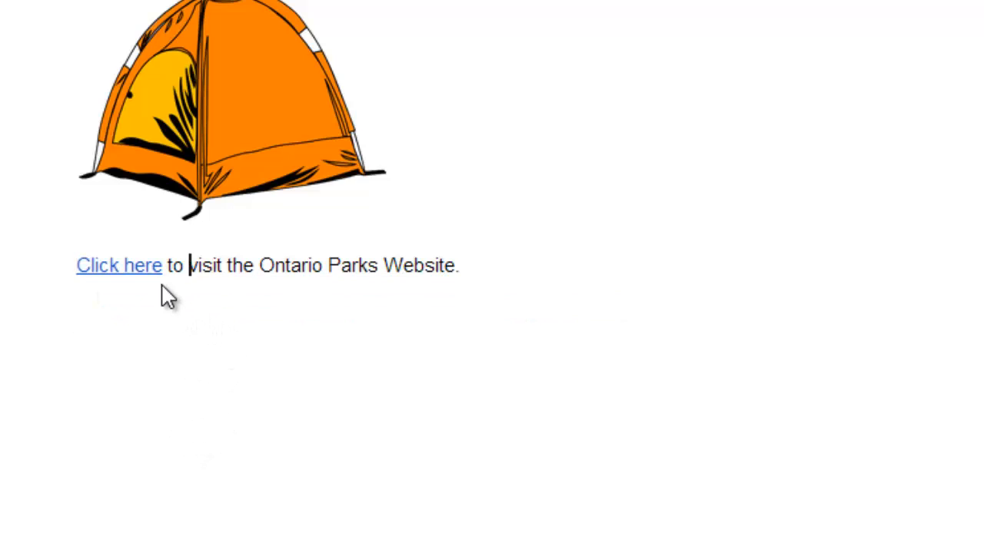
click(120, 265)
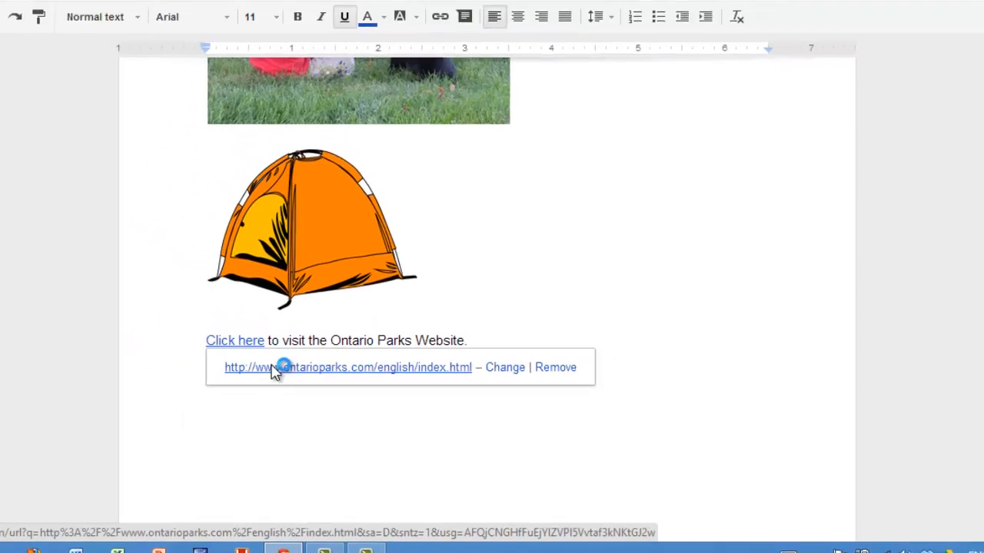
click(202, 322)
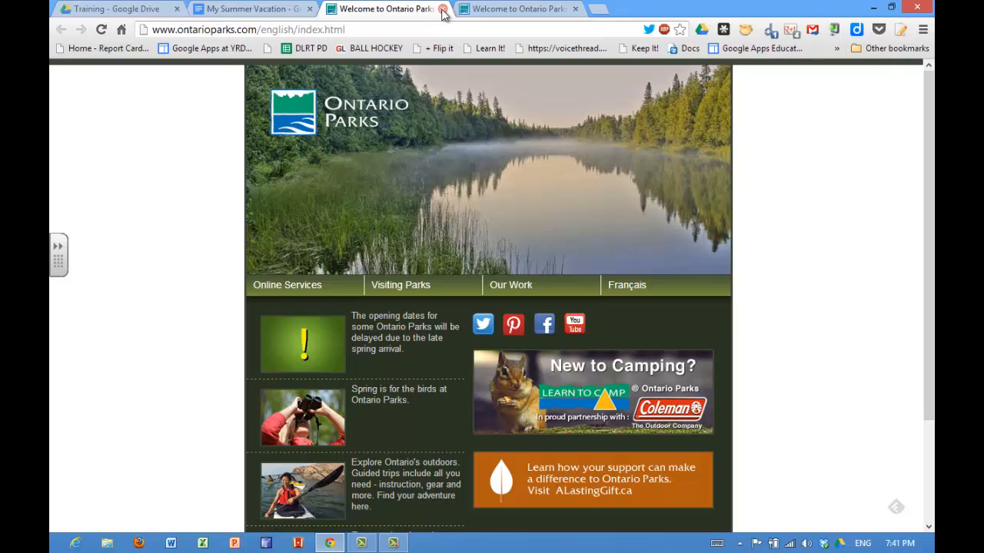
click(443, 9)
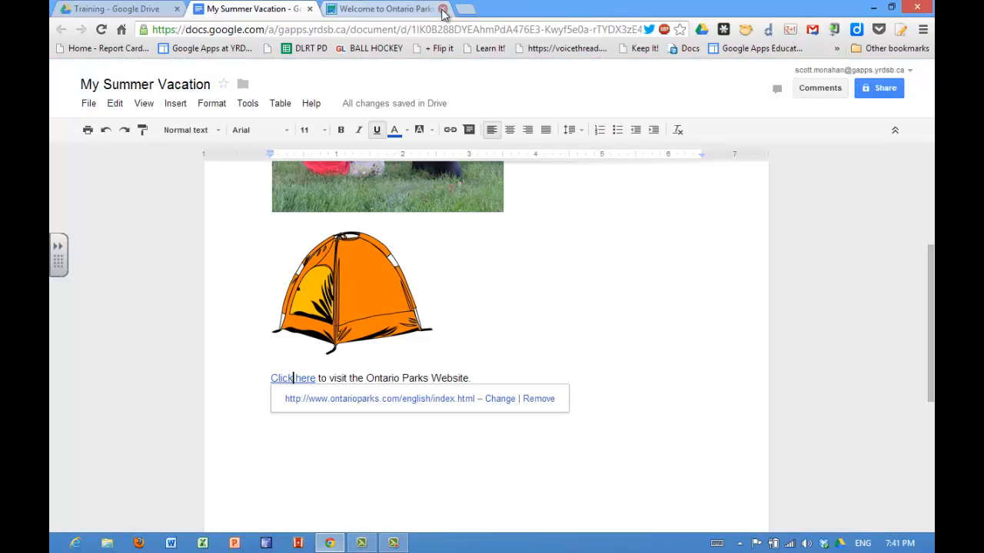
click(441, 9)
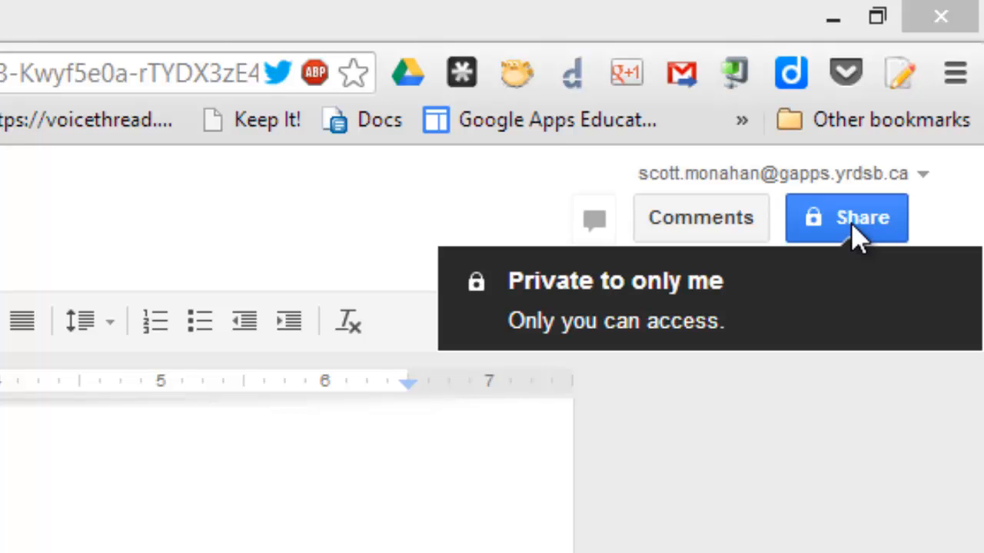
- Open the document's sharing settings, try both York Region District School Board visibility options, and save the visibility as Private
click(852, 223)
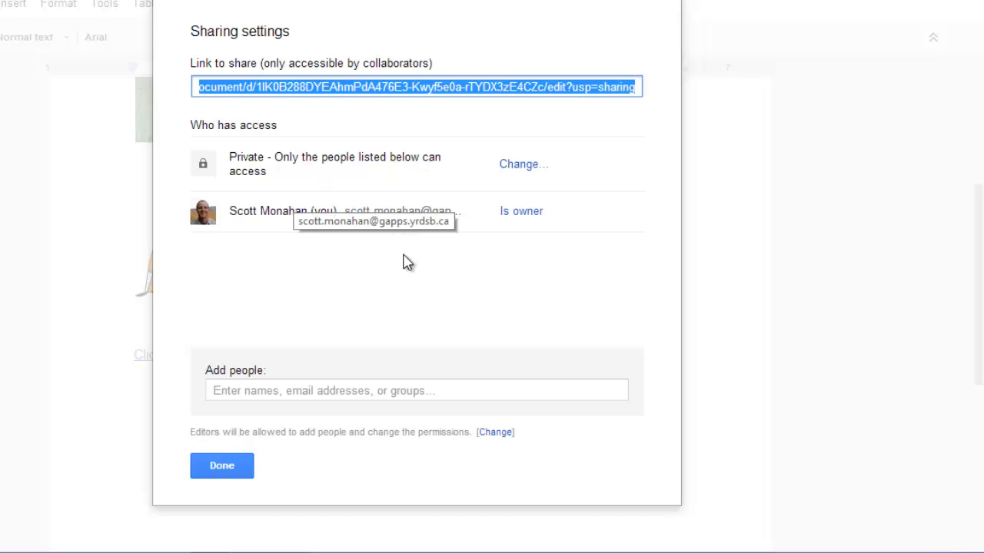
click(521, 166)
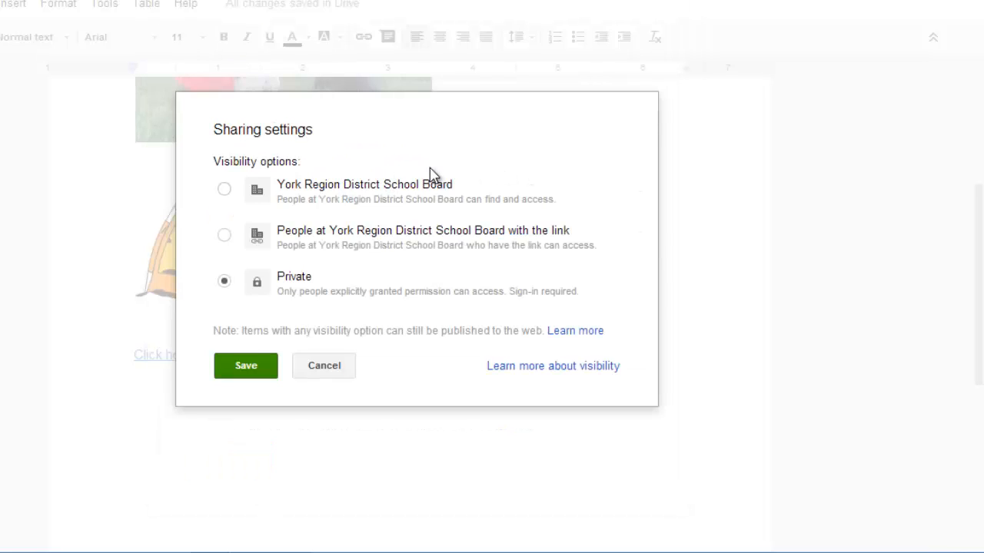
click(224, 190)
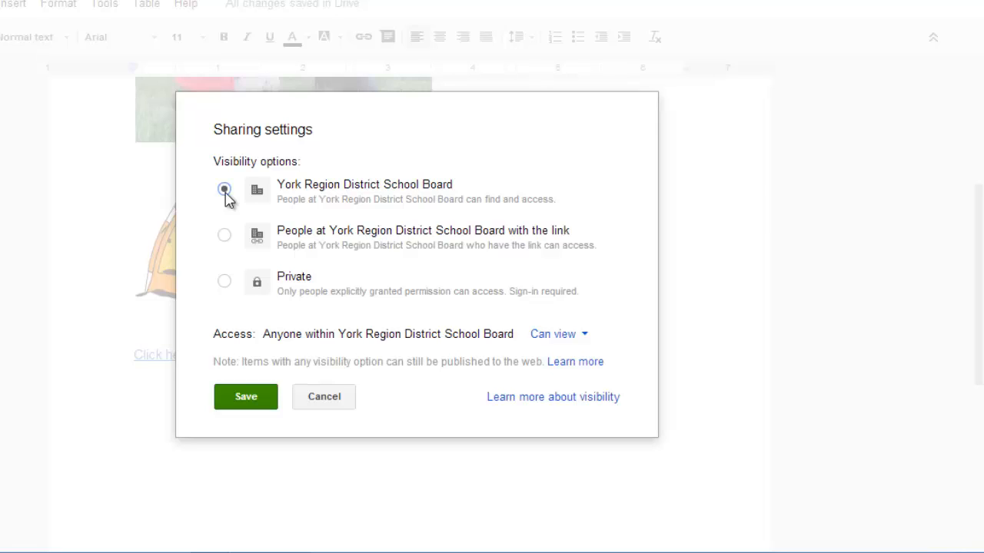
click(224, 235)
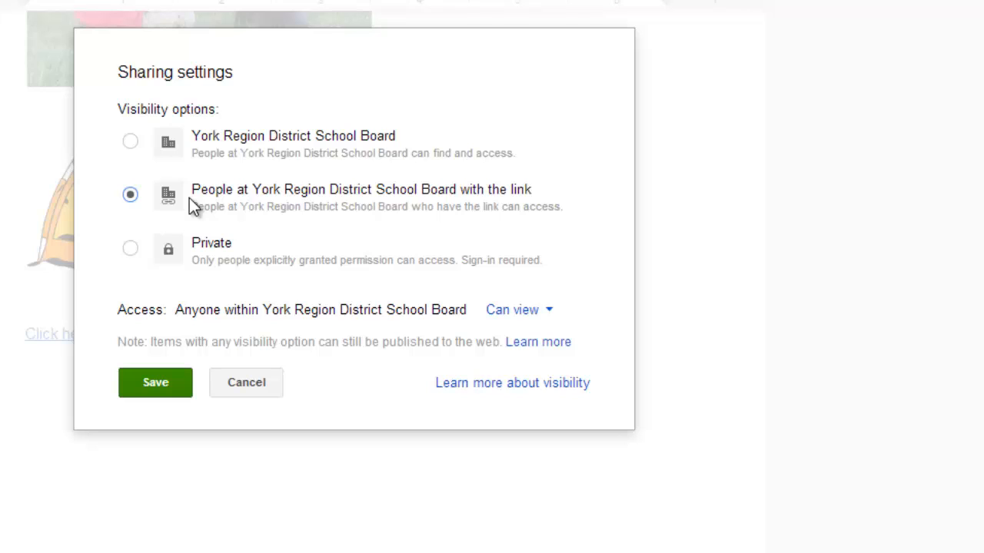
click(122, 254)
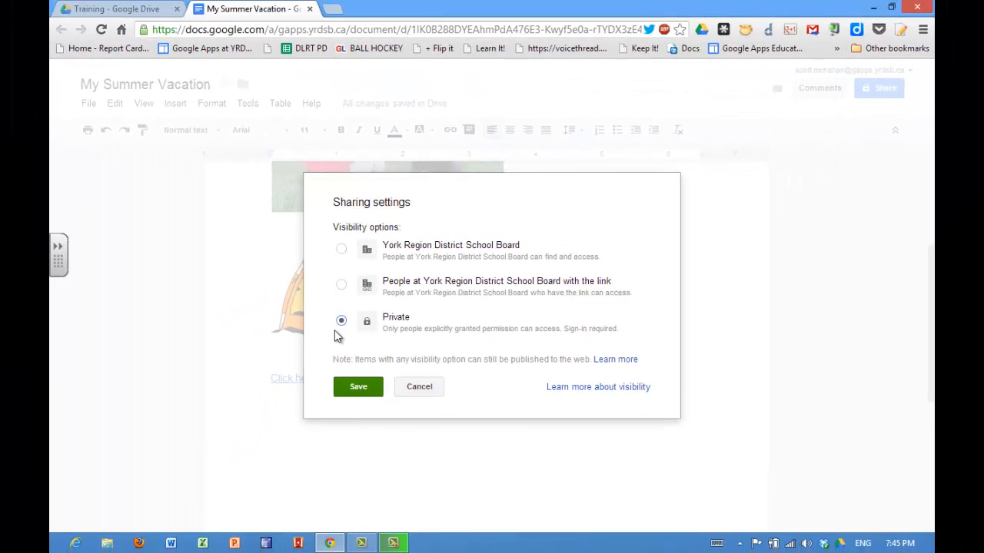
click(358, 386)
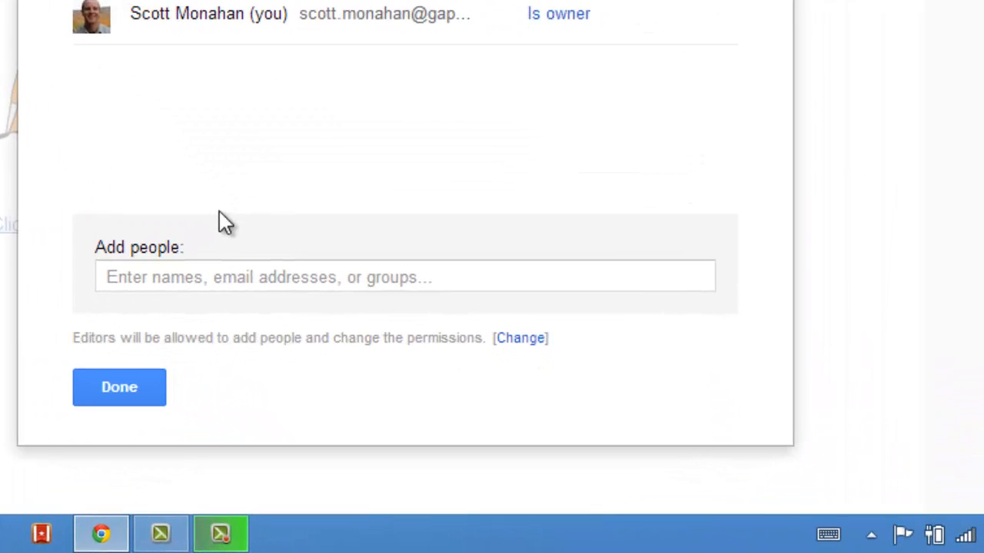
- Look up a colleague by first name among the people to add and choose the matching suggested contact
click(228, 269)
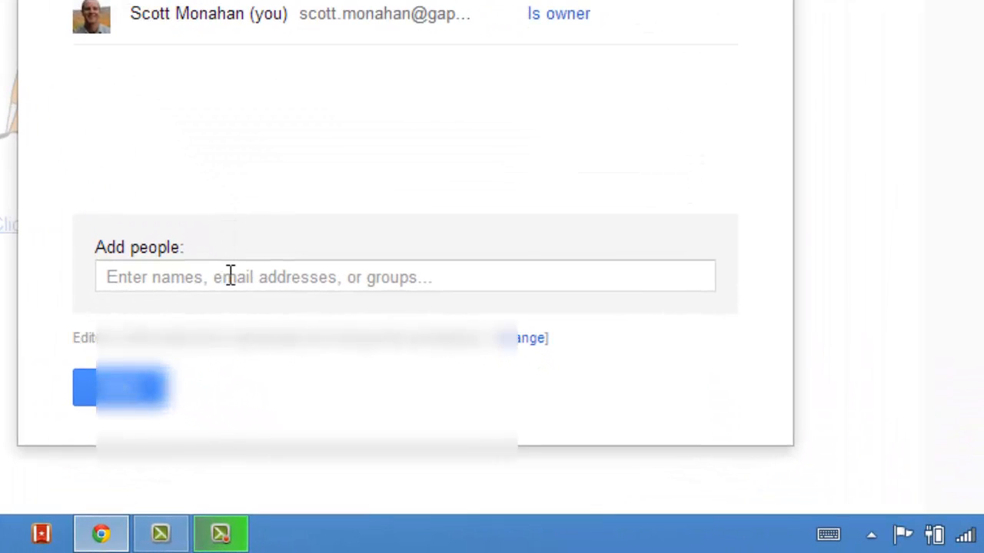
text(j)
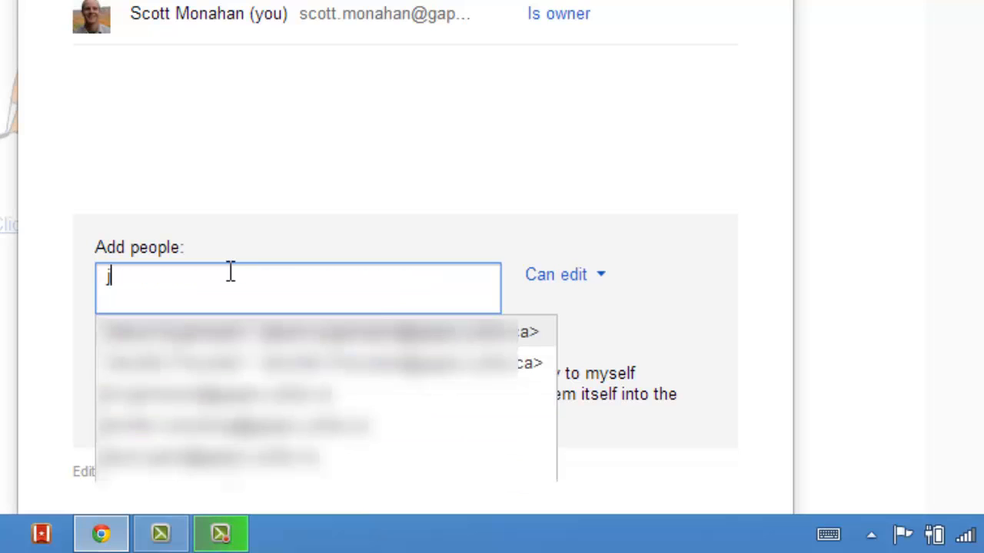
text(ason)
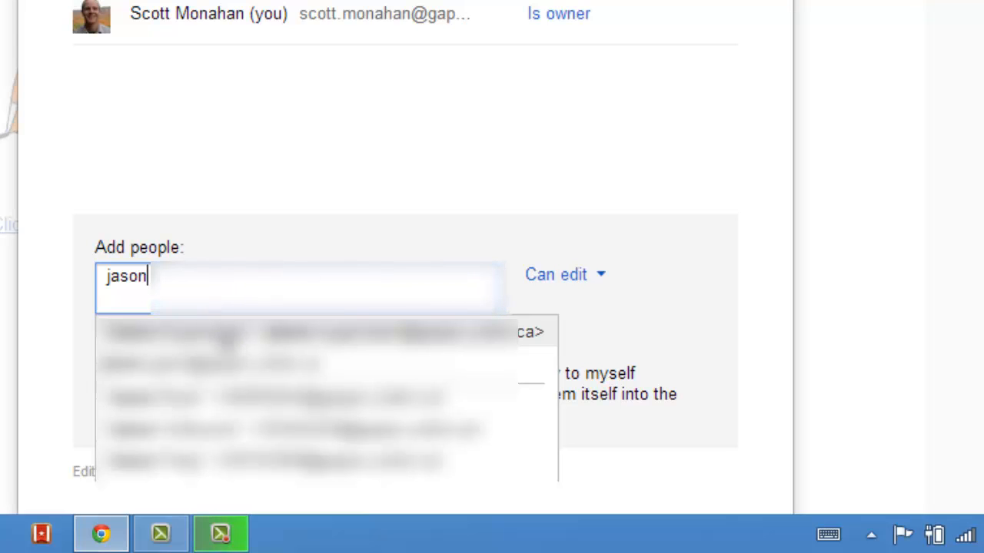
click(221, 338)
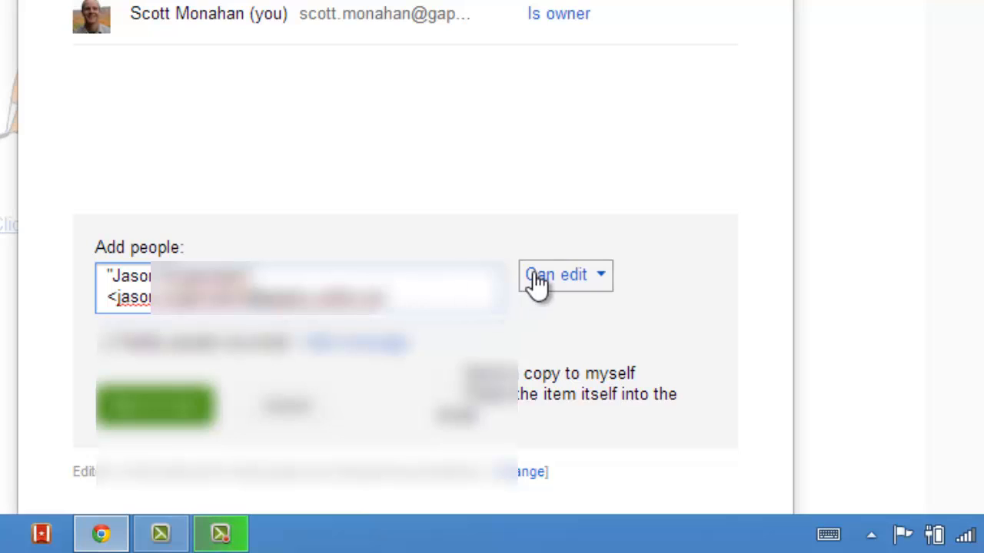
- Try the Can comment access level, set the invitation's access to Can view, and turn off notifying people via email
click(577, 278)
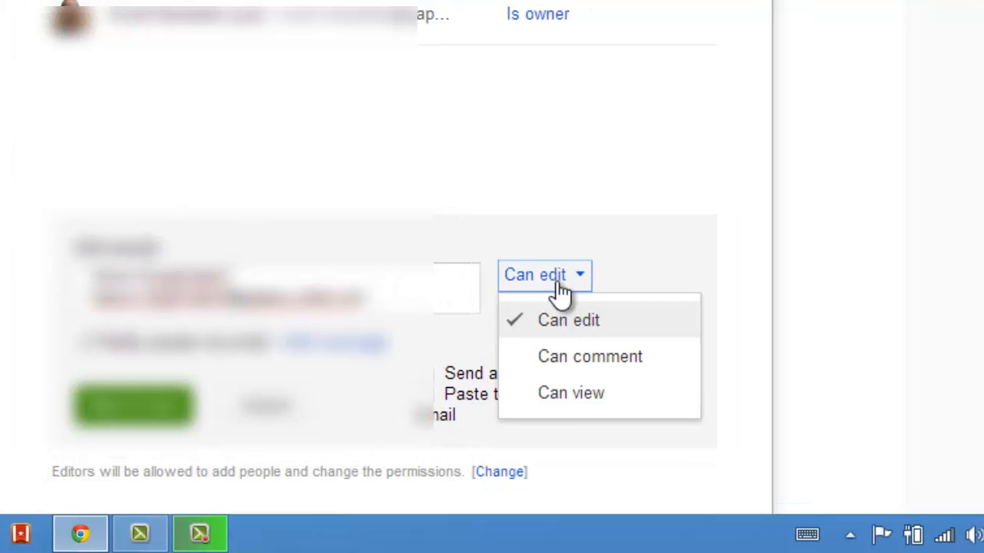
click(595, 367)
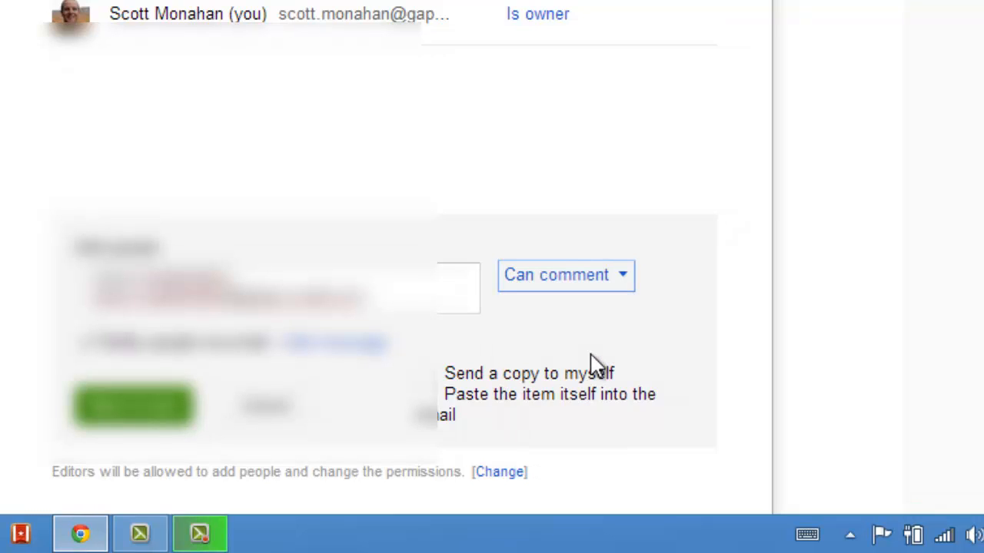
click(575, 288)
click(588, 394)
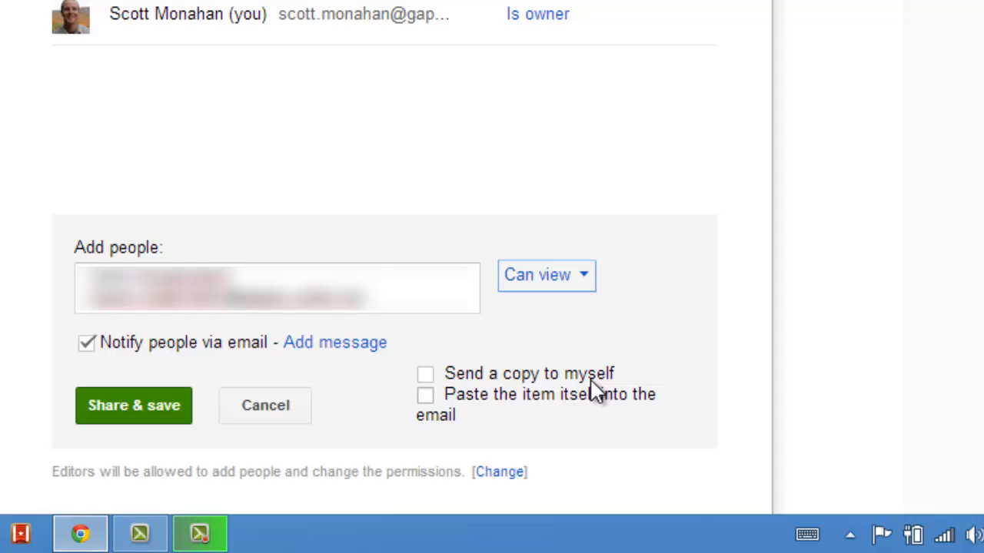
click(86, 346)
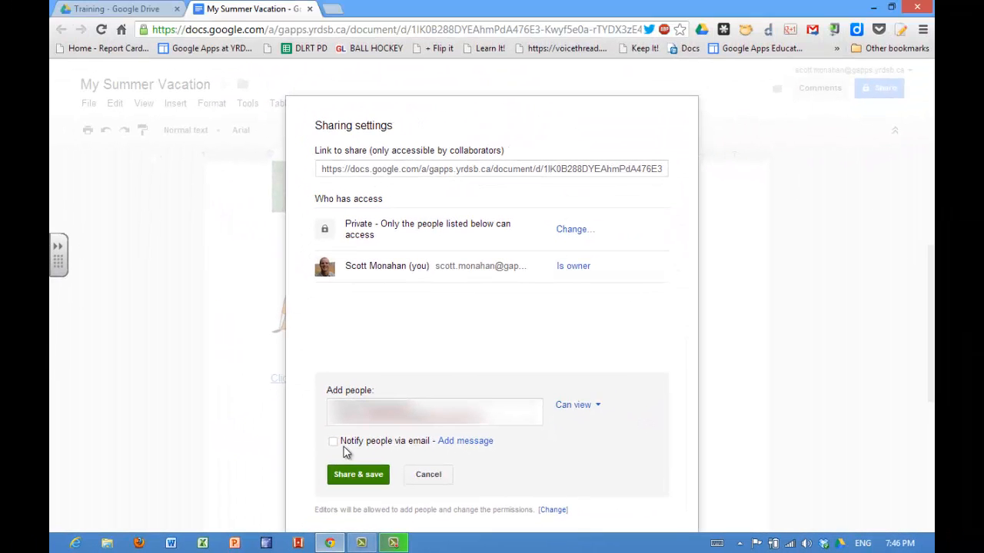
- Add a second person's e-mail address after the colleague's in the list of people to share with
click(507, 423)
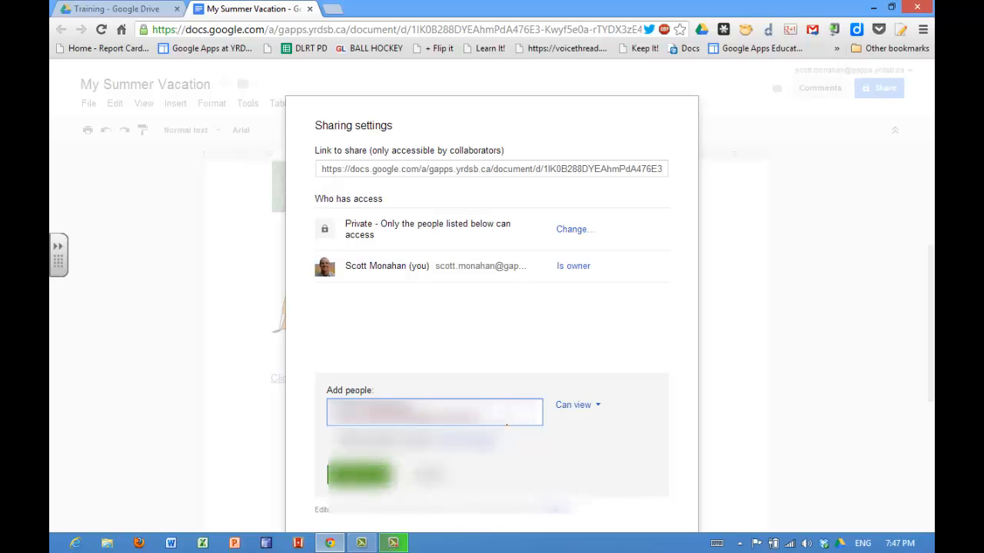
text([unreadable])
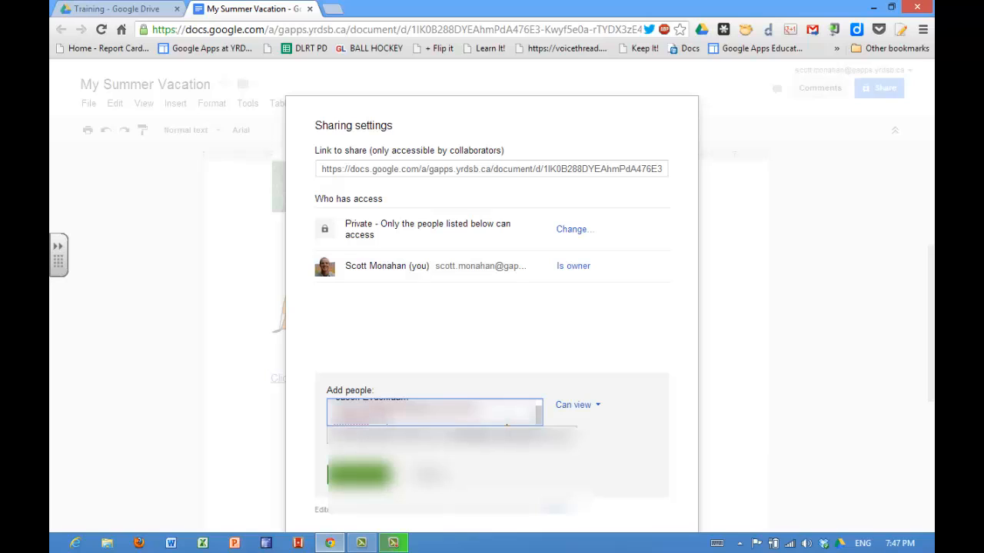
text([unreadable])
click(509, 437)
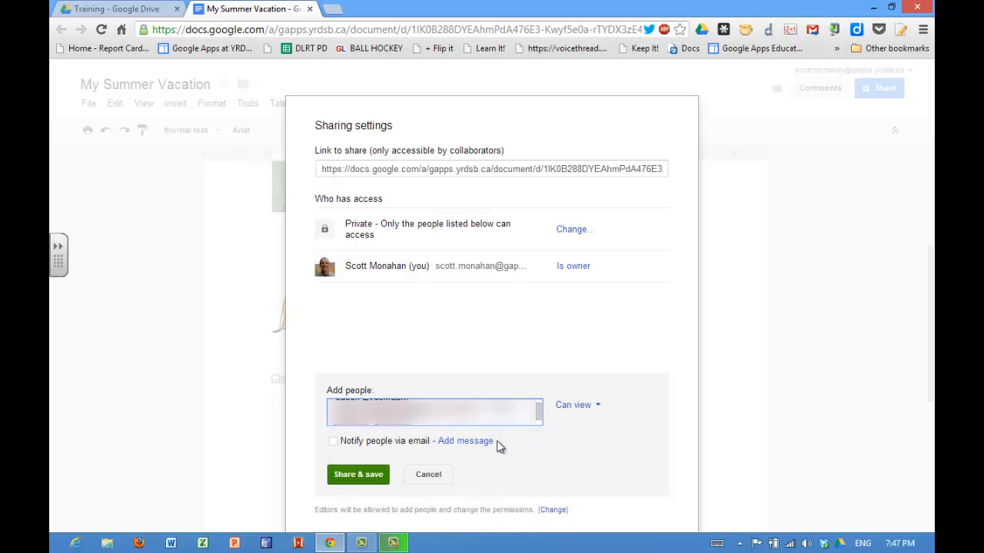
- Share the document without sending invitations, approve sharing with the outside address, and finish the sharing settings
click(369, 476)
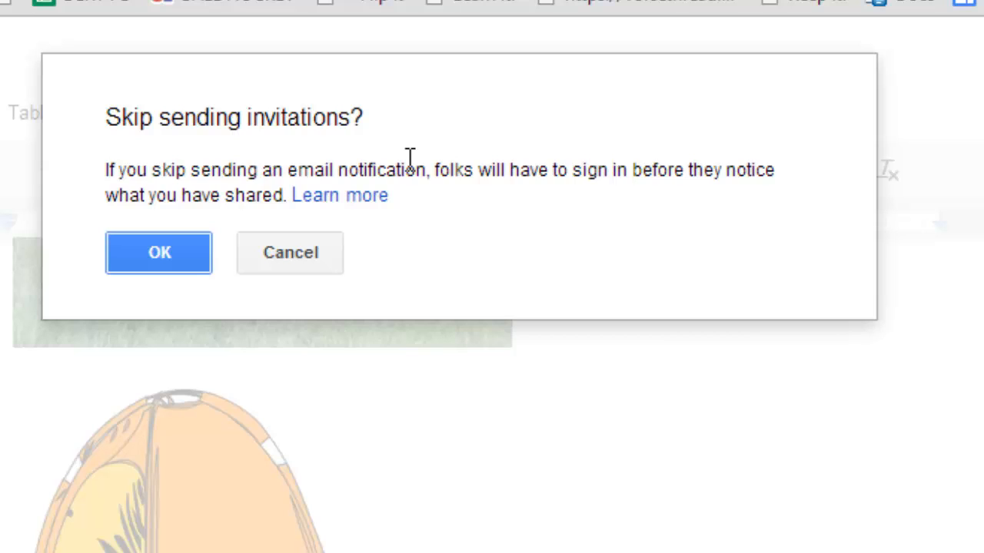
click(136, 247)
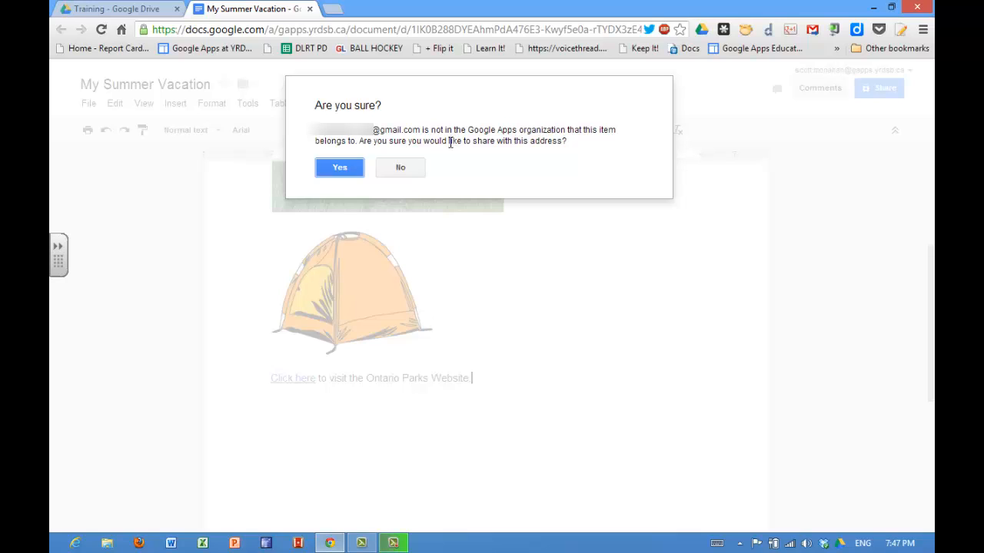
click(339, 167)
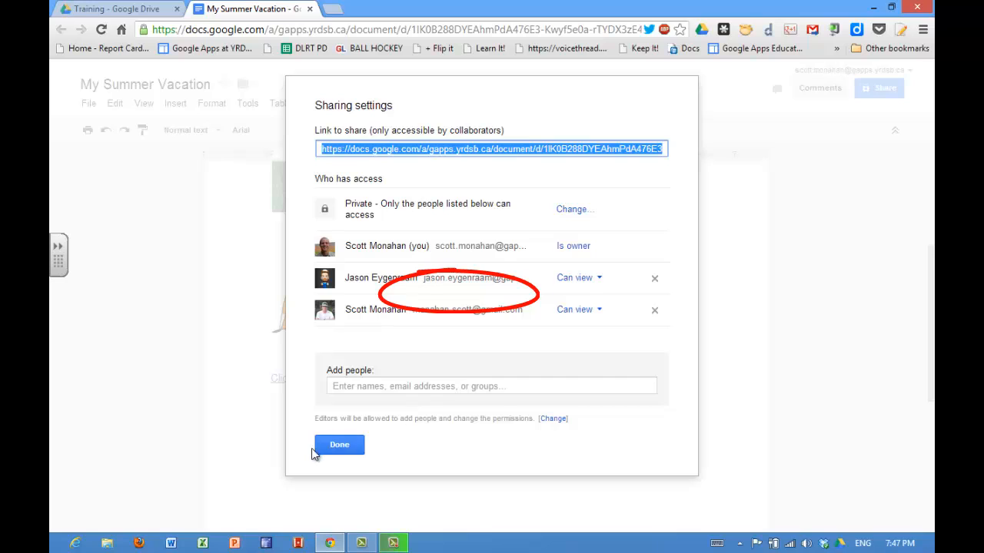
click(339, 445)
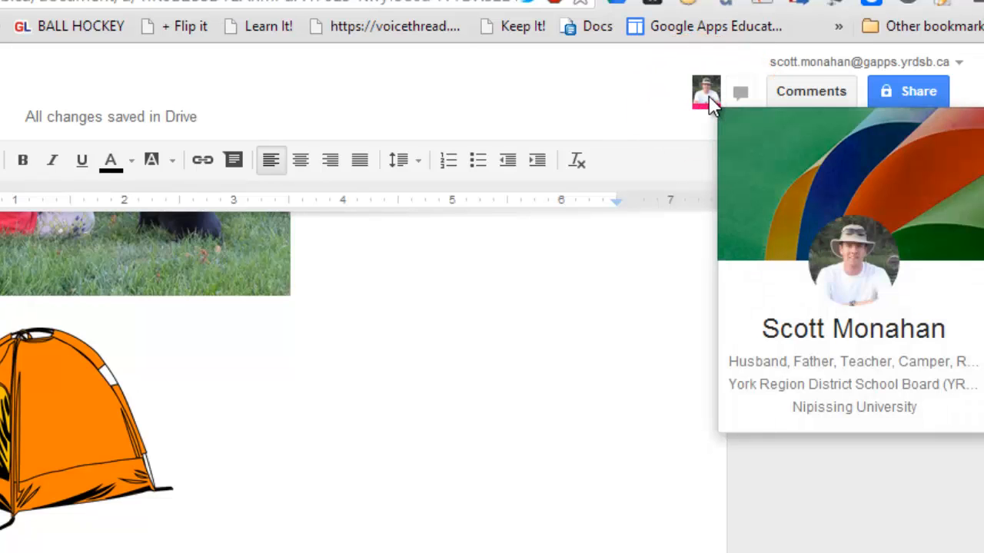
- Jump to the collaborator's place in the document and add the line "And continue typing." below their paragraph
click(712, 105)
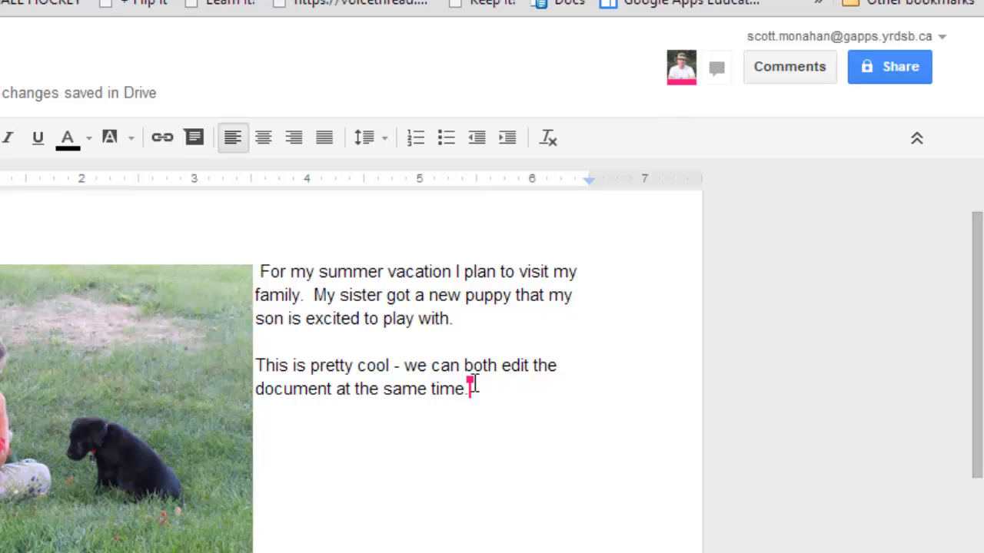
mouse_move(469, 386)
key(Return)
text(And )
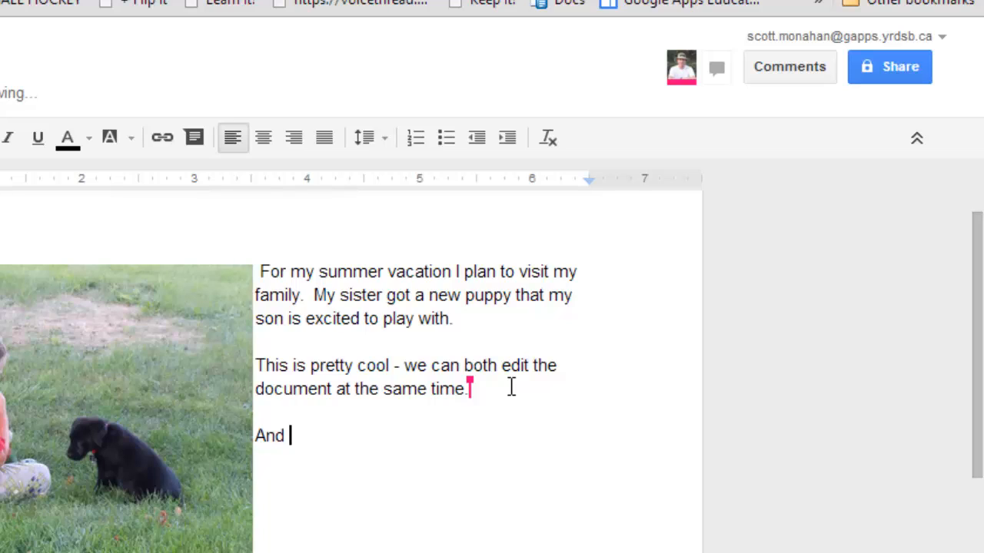
text(continue type.)
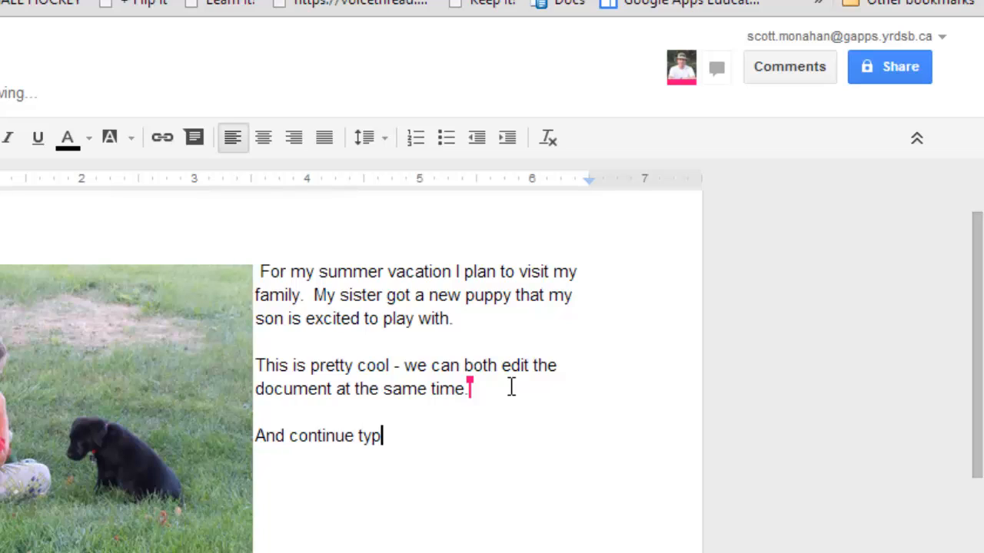
key(BackSpace)
key(BackSpace)
text(ing.)
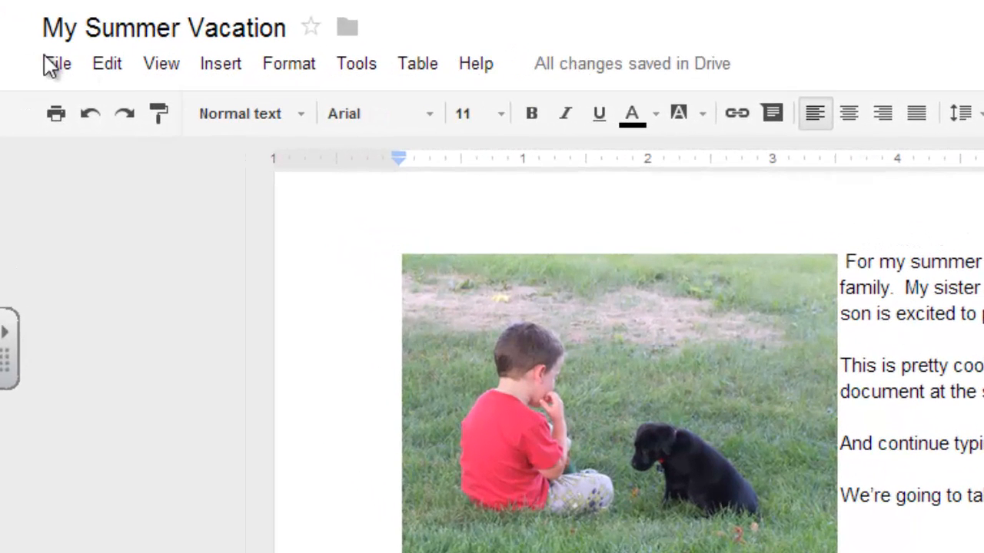
- Open the document's revision history and preview the earlier revisions from 7:29 PM and 7:30 PM
click(62, 68)
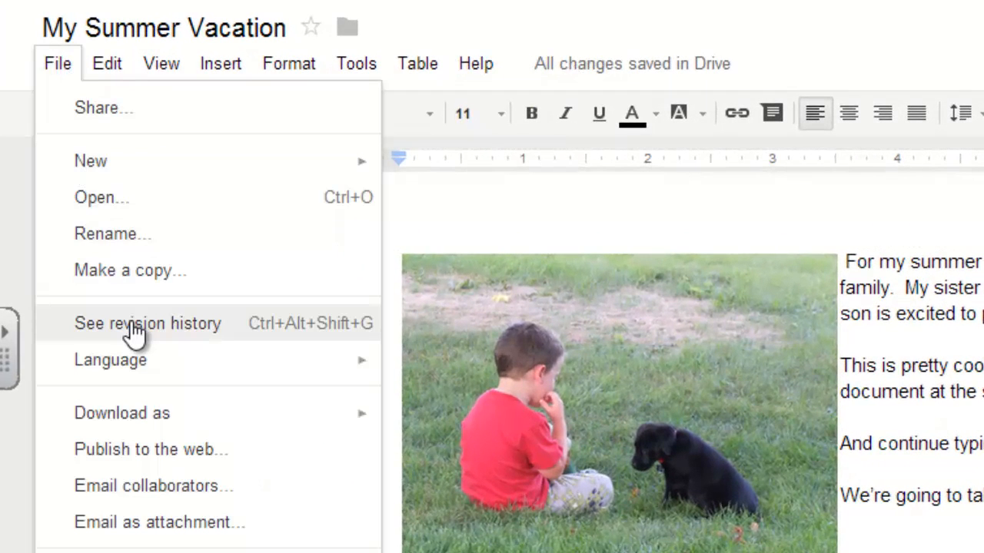
click(132, 329)
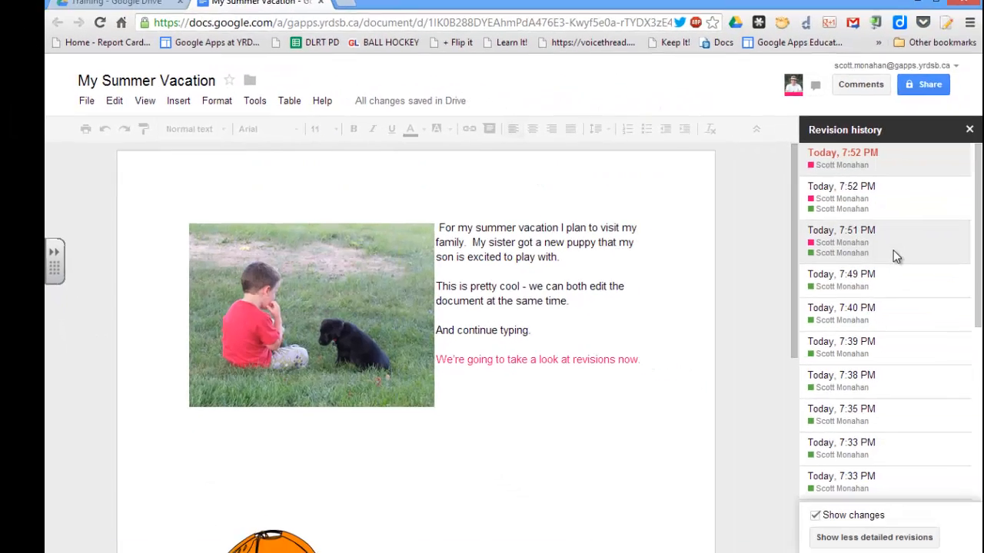
drag(980, 249, 933, 440)
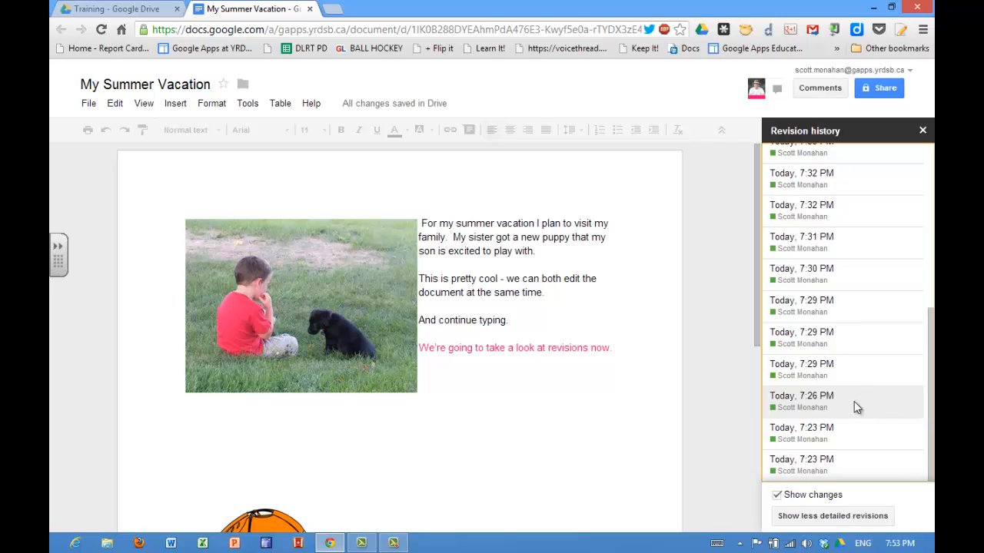
click(851, 374)
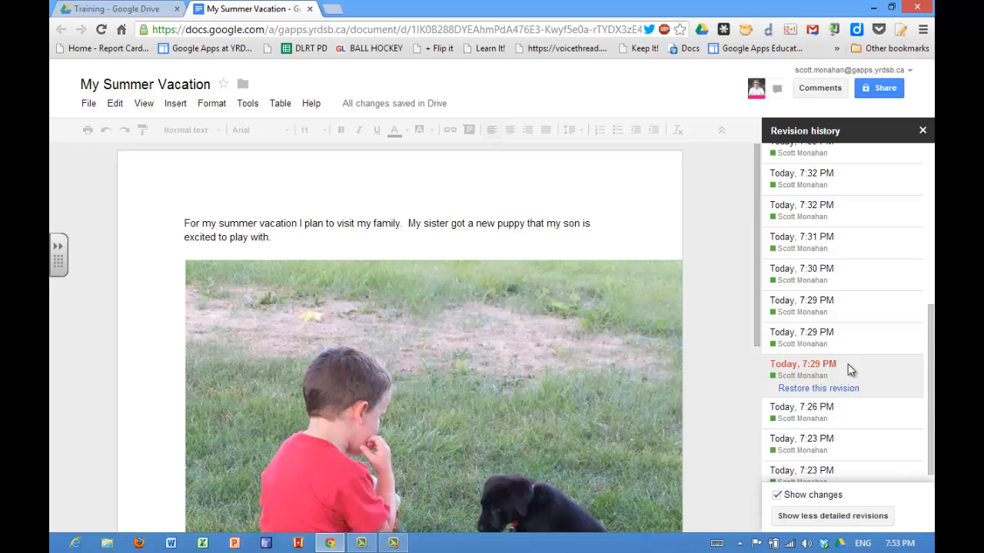
click(837, 270)
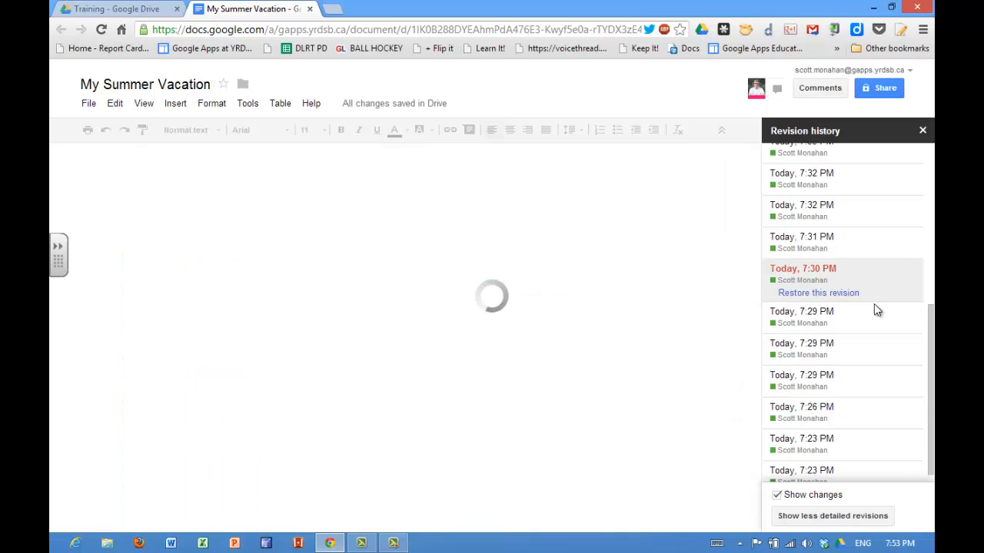
- Preview the 7:49 PM and 7:51 PM revisions and both 7:52 PM revisions, examining what each collaborator changed
drag(933, 348, 928, 193)
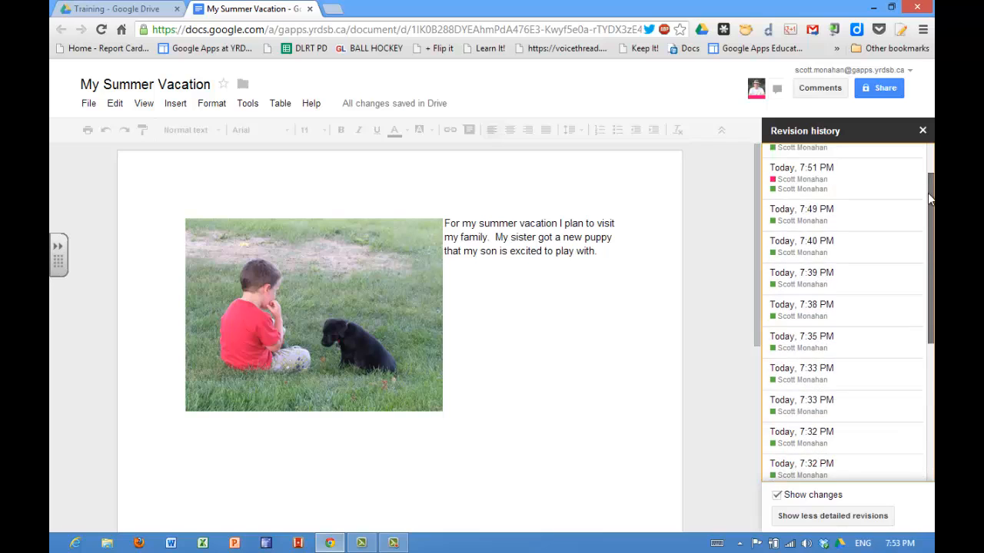
click(806, 278)
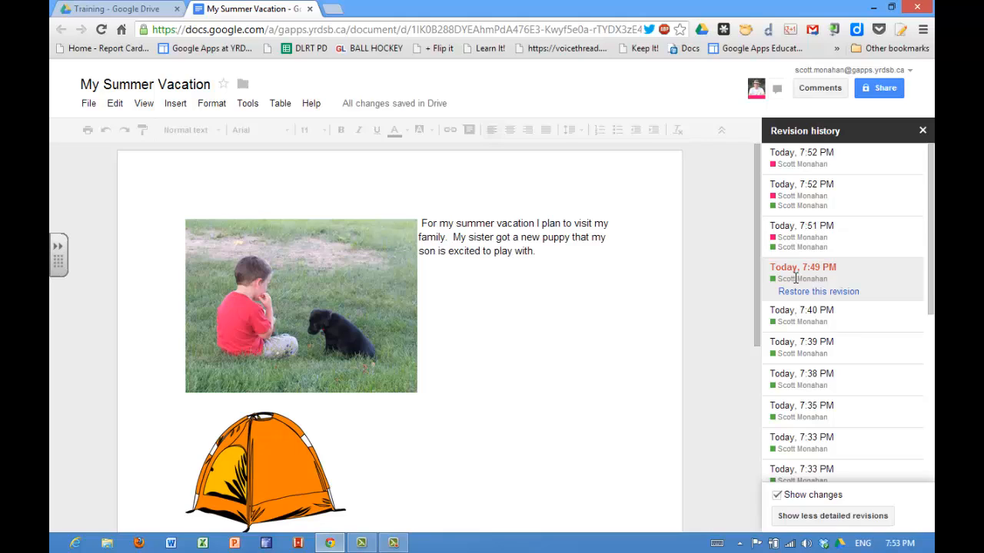
click(813, 240)
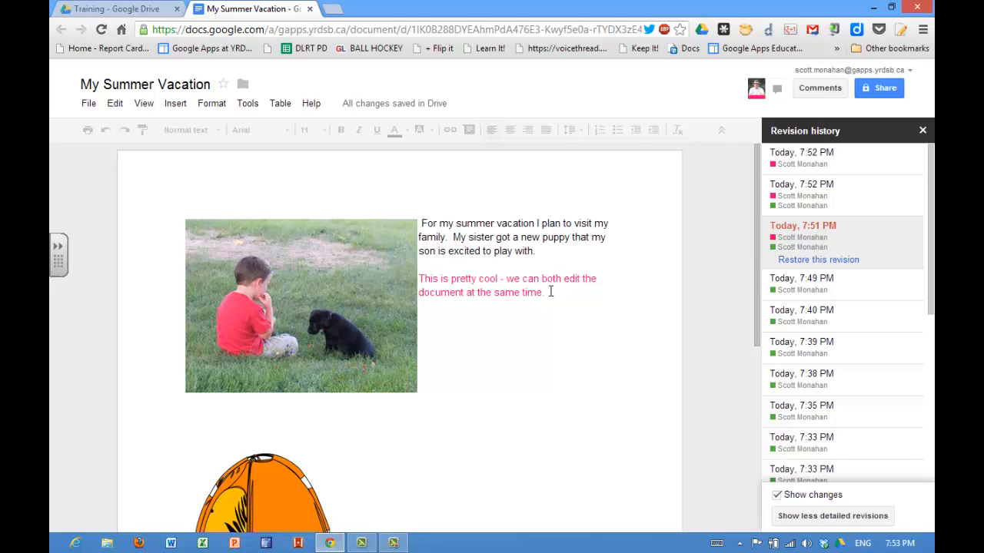
click(789, 199)
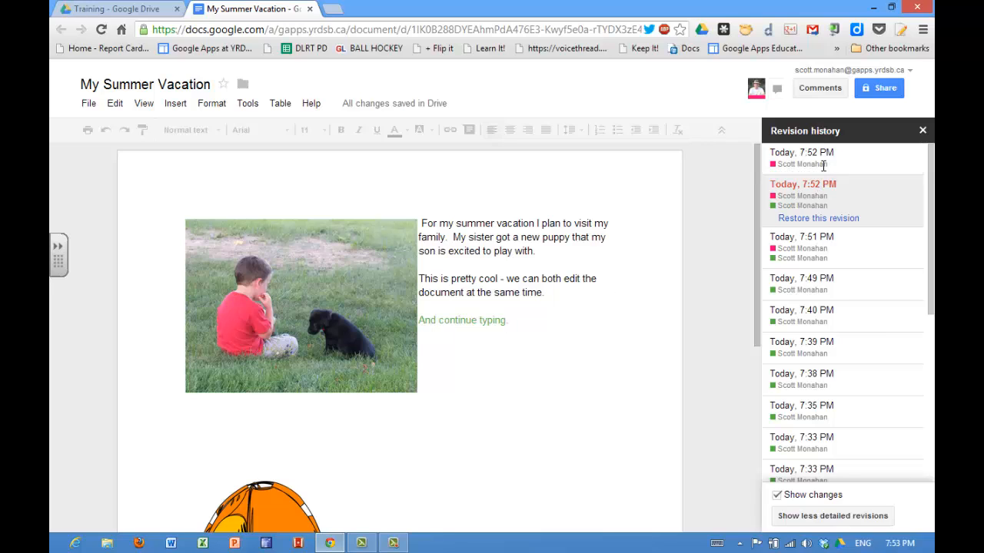
click(801, 157)
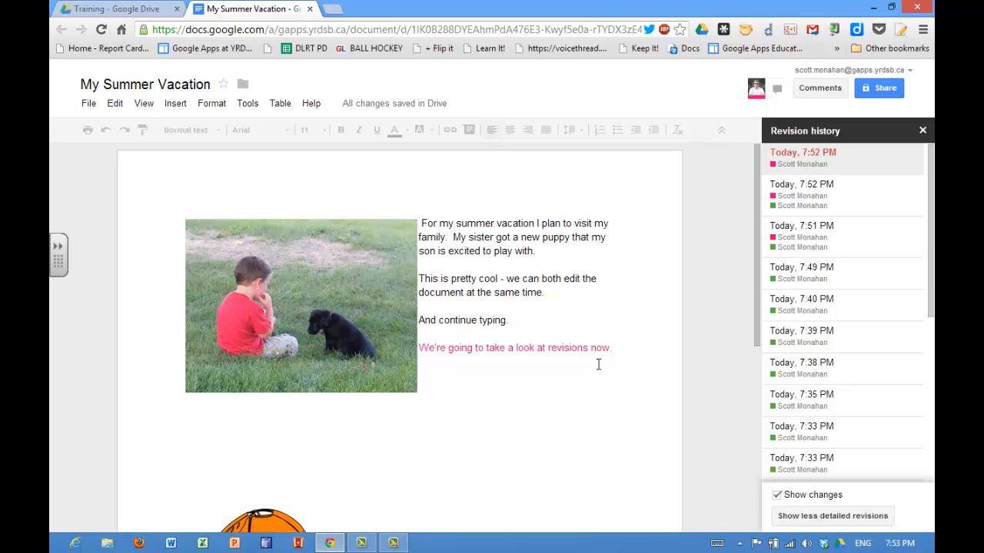
- Restore the document to its revision from 7:26 PM
scroll(874, 292, down, 2)
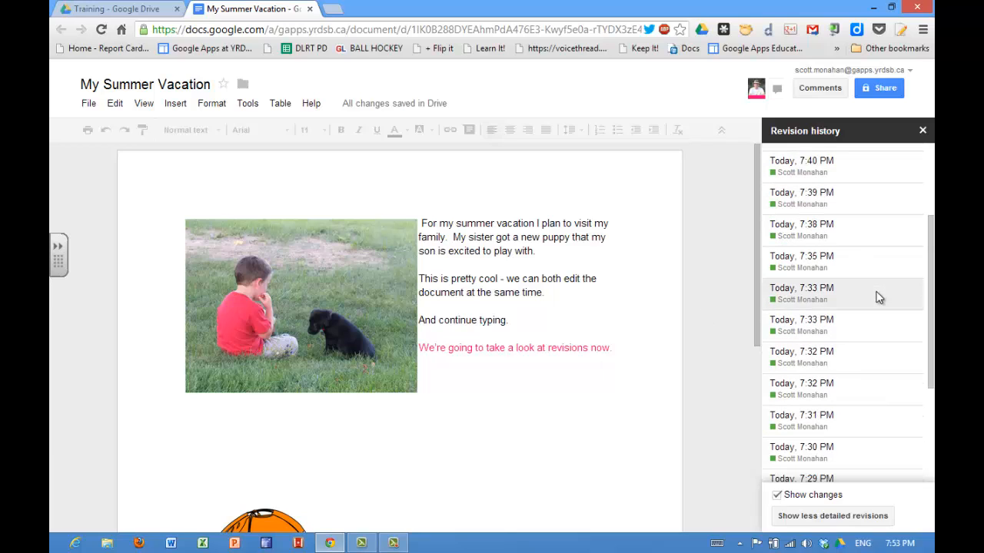
scroll(836, 396, down, 3)
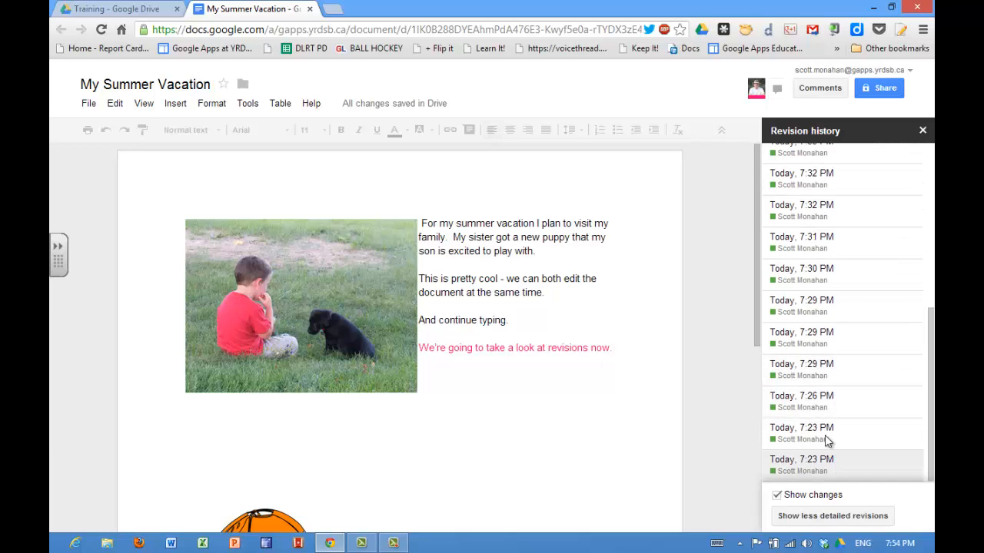
click(818, 396)
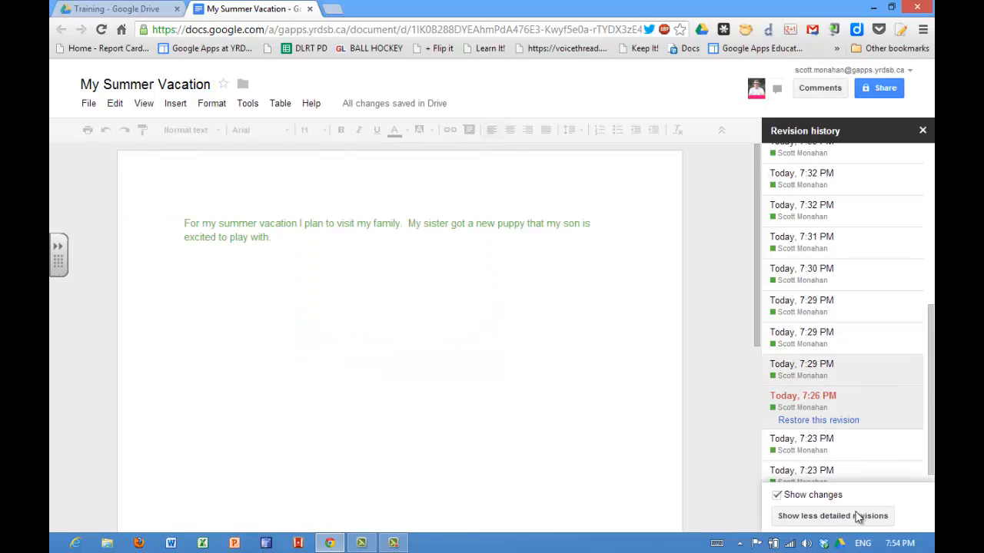
drag(930, 327, 930, 357)
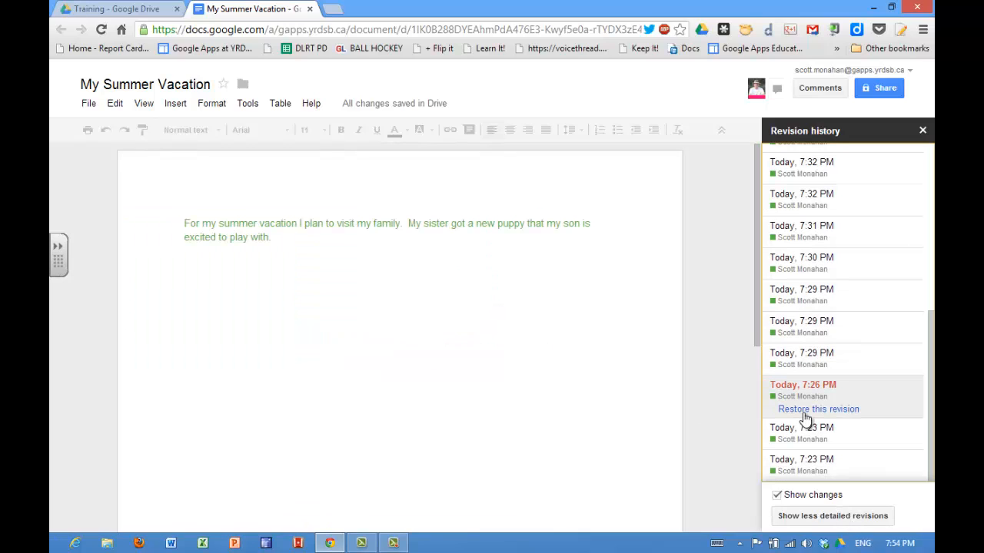
click(805, 413)
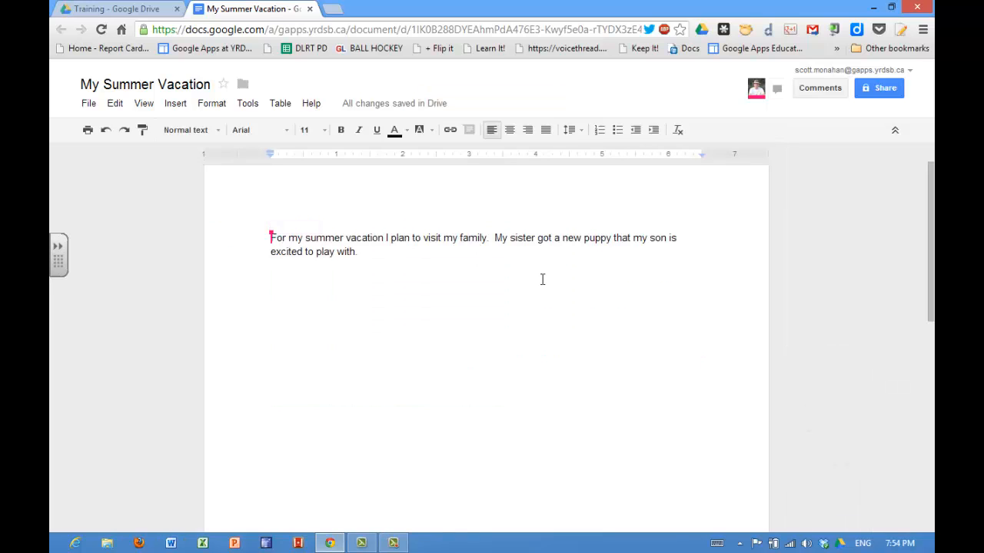
- Reopen the revision history and restore the most recent revision from 7:52 PM
click(89, 105)
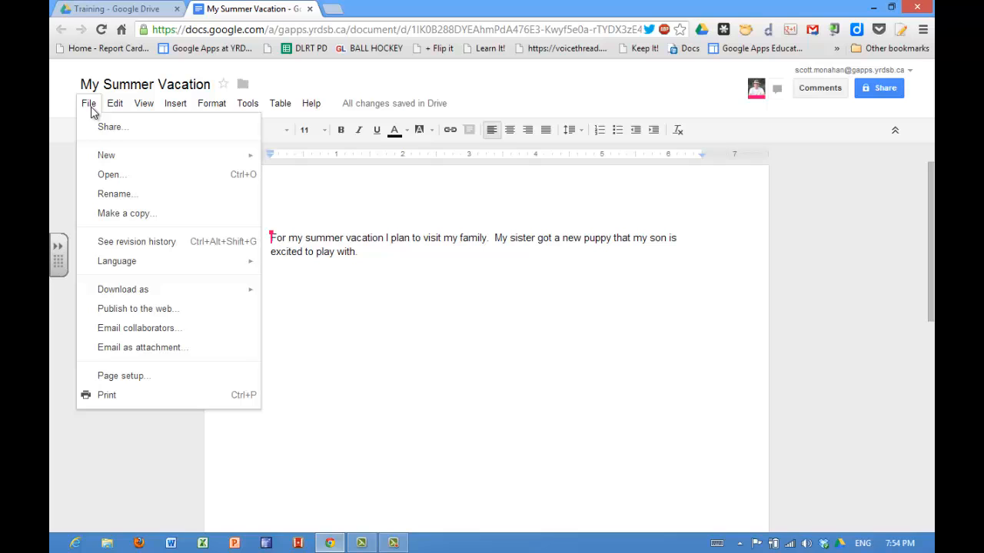
click(136, 243)
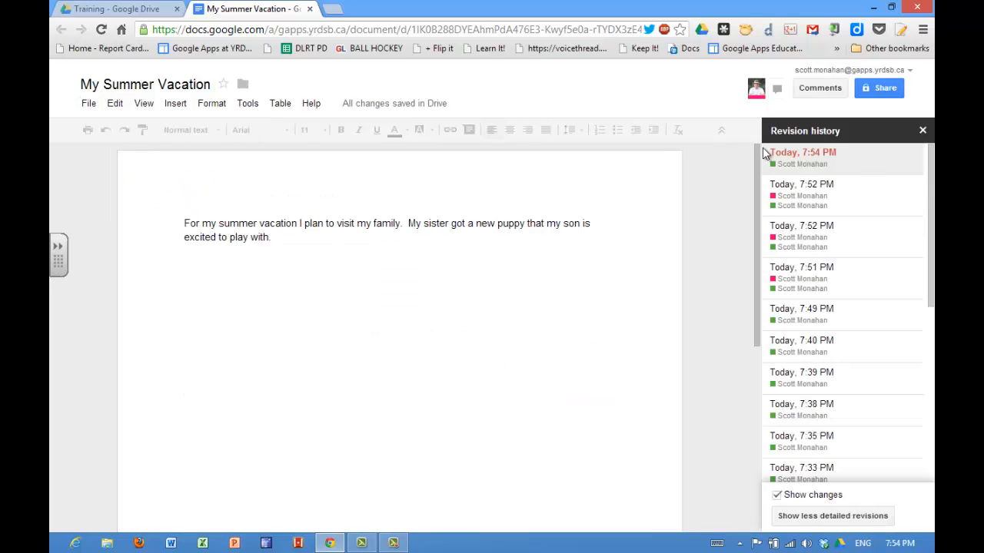
click(857, 196)
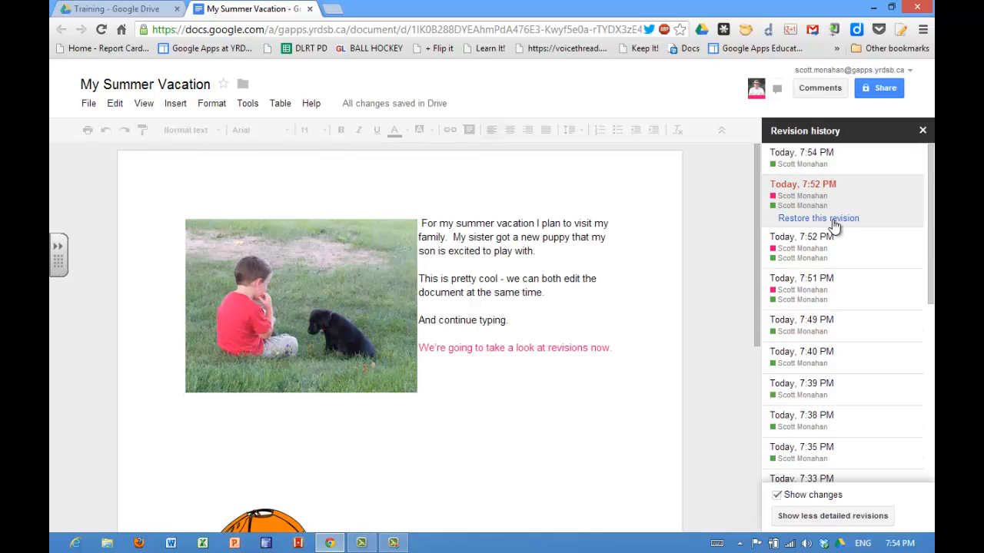
click(834, 218)
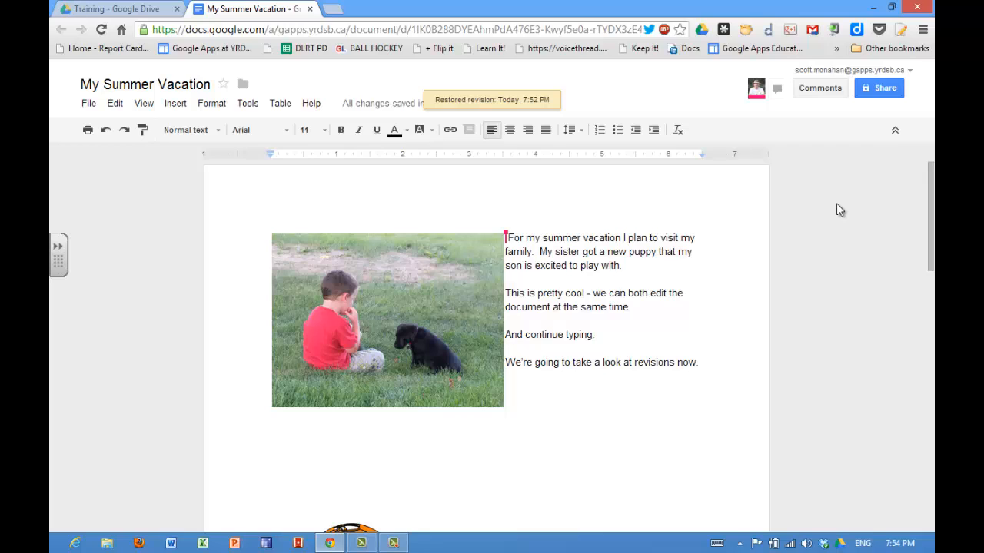
- Reopen the revision history, preview the 7:40 PM revision down to its website link, and return to the current document
click(89, 103)
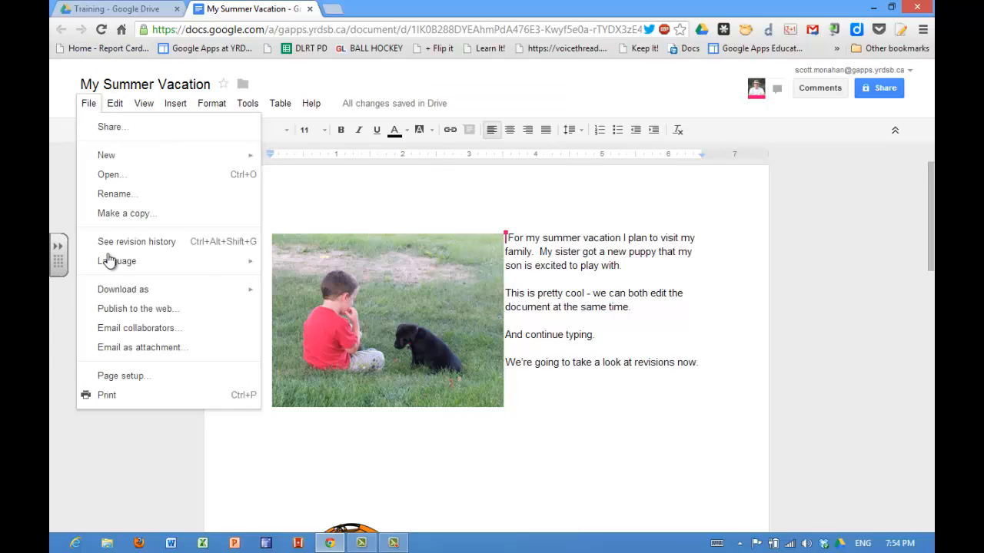
click(131, 243)
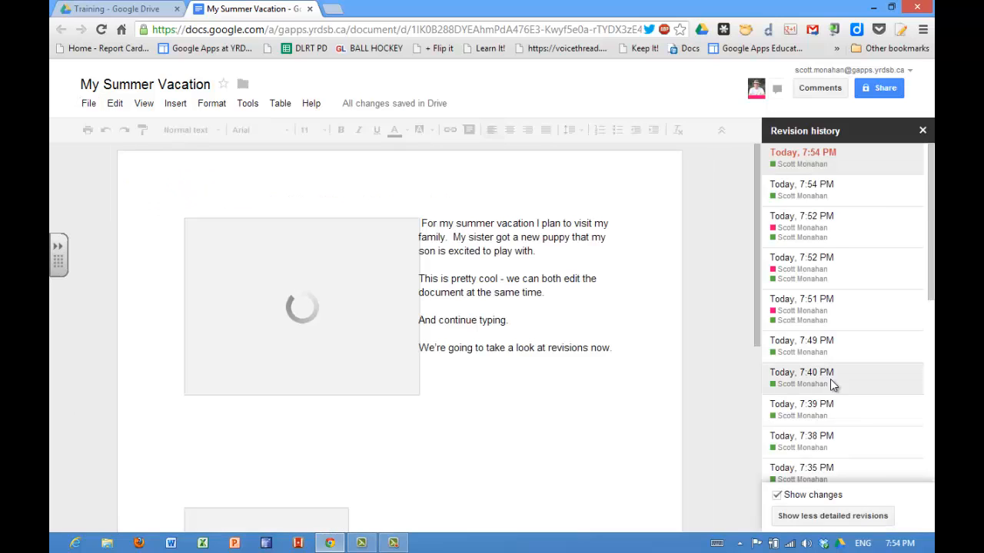
click(833, 377)
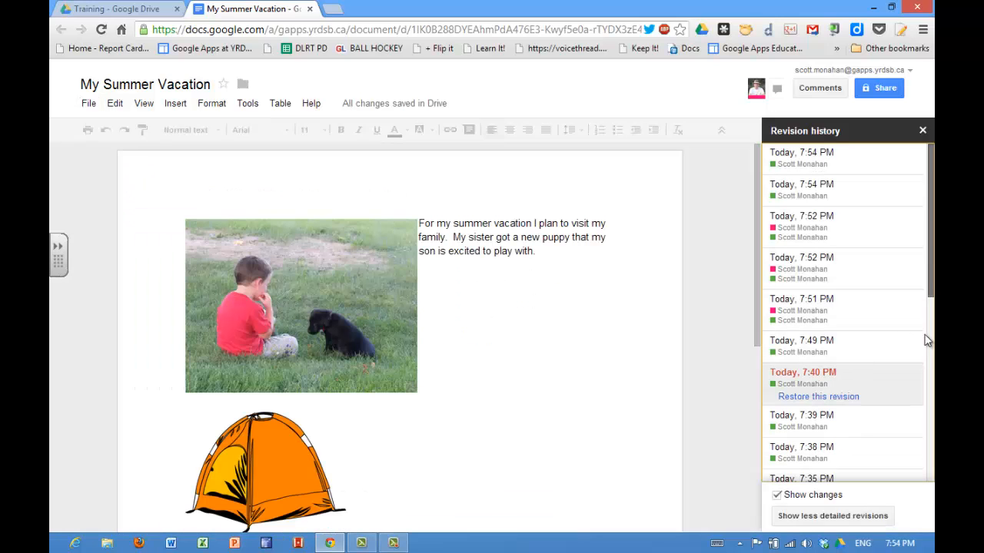
scroll(926, 340, down, 3)
scroll(927, 340, up, 3)
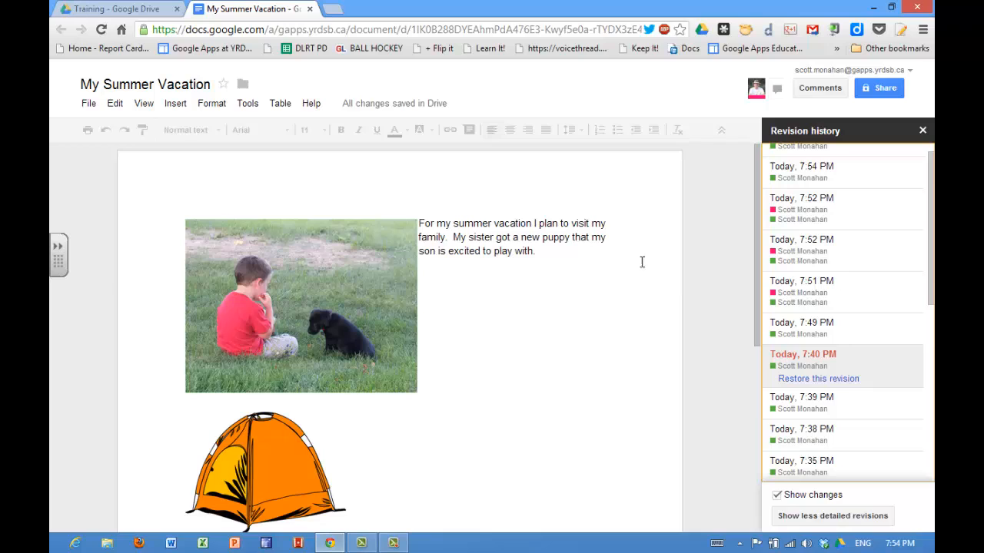
scroll(377, 389, down, 2)
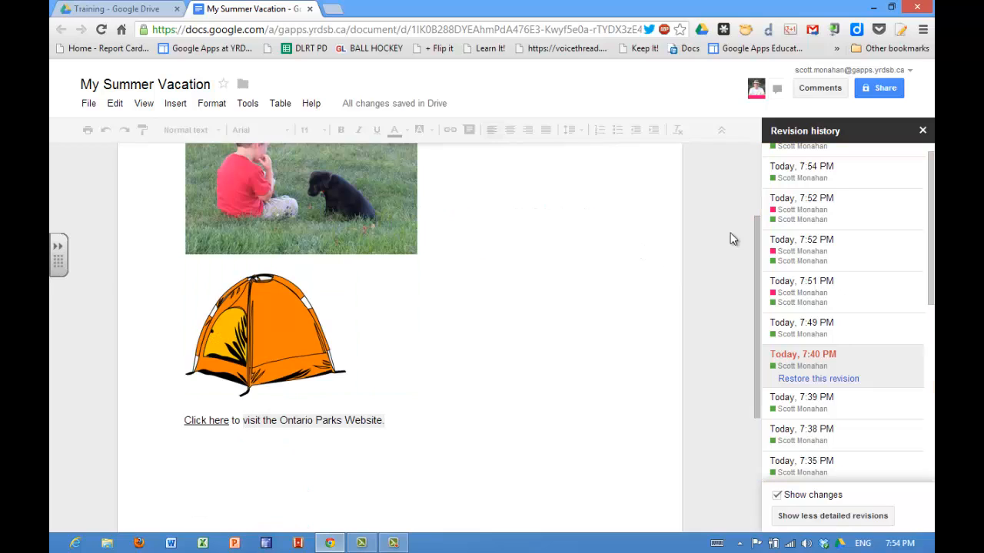
click(922, 131)
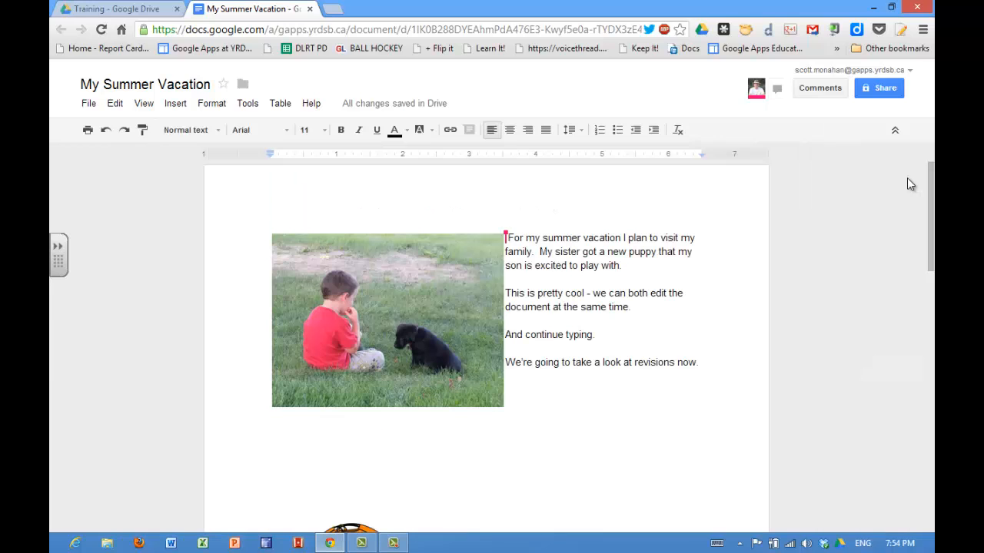
- Add the line "visit the Ontario Parks Website.9" below the sentence about taking a look at revisions
double_click(719, 354)
key(Return)
key(Return)
text(A)
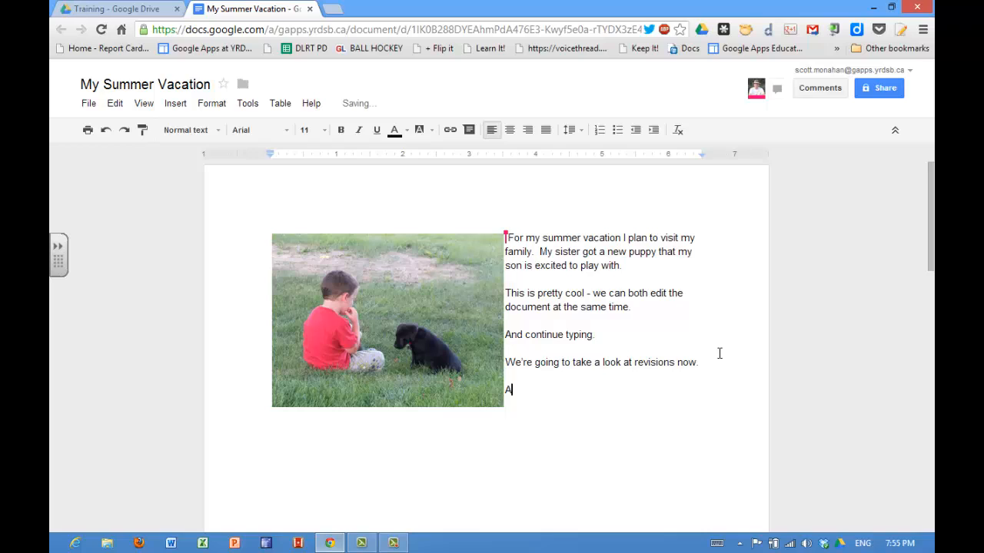
key(BackSpace)
text(visit the Ontario Parks Website.9)
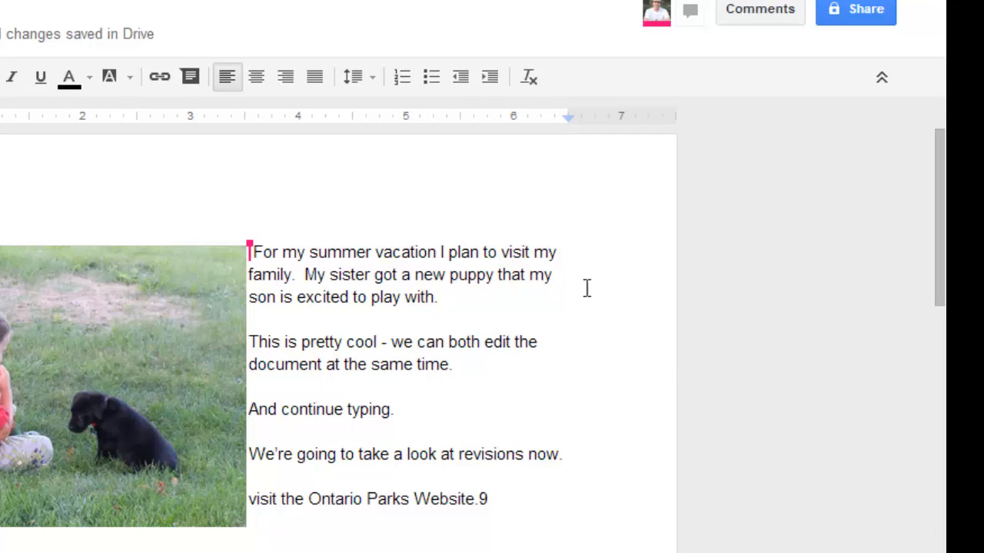
- Attach the comment "Where is your family located?" to the words "visit my family" in the first paragraph
drag(510, 265, 291, 278)
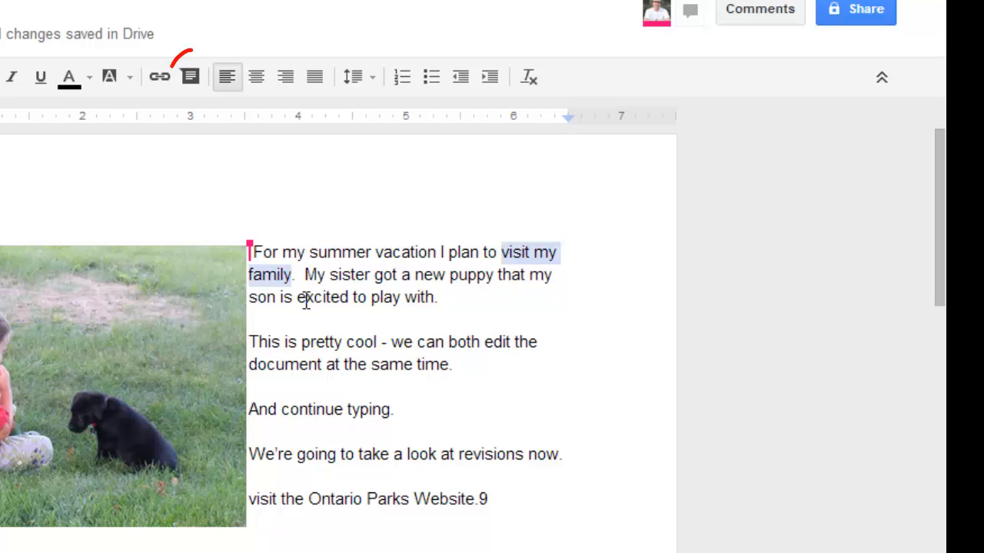
click(192, 80)
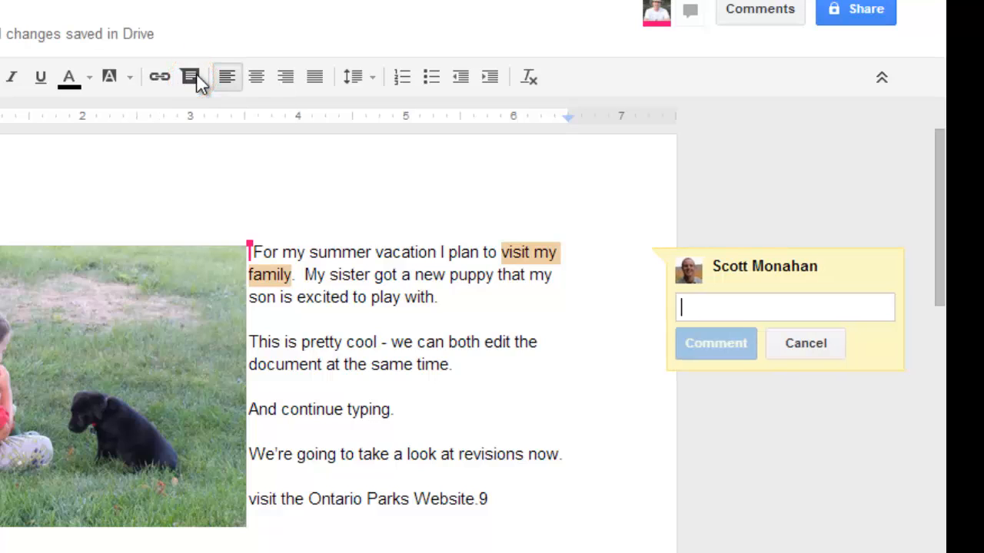
text(Where is )
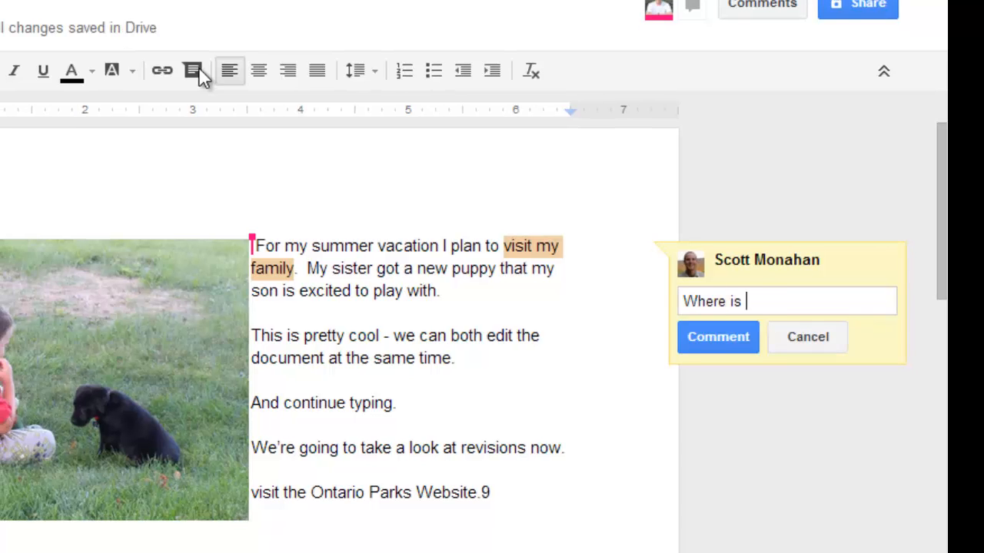
text(your family )
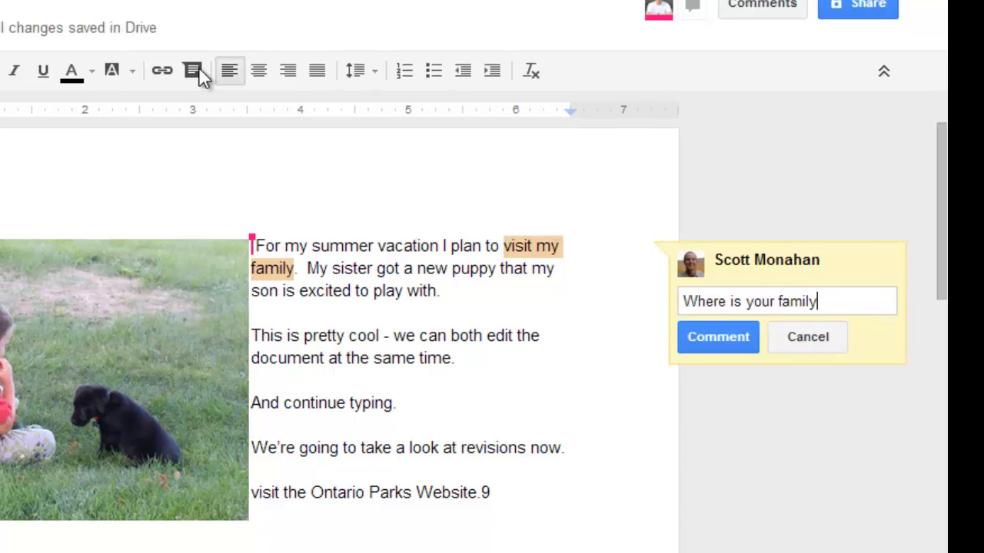
text(located?)
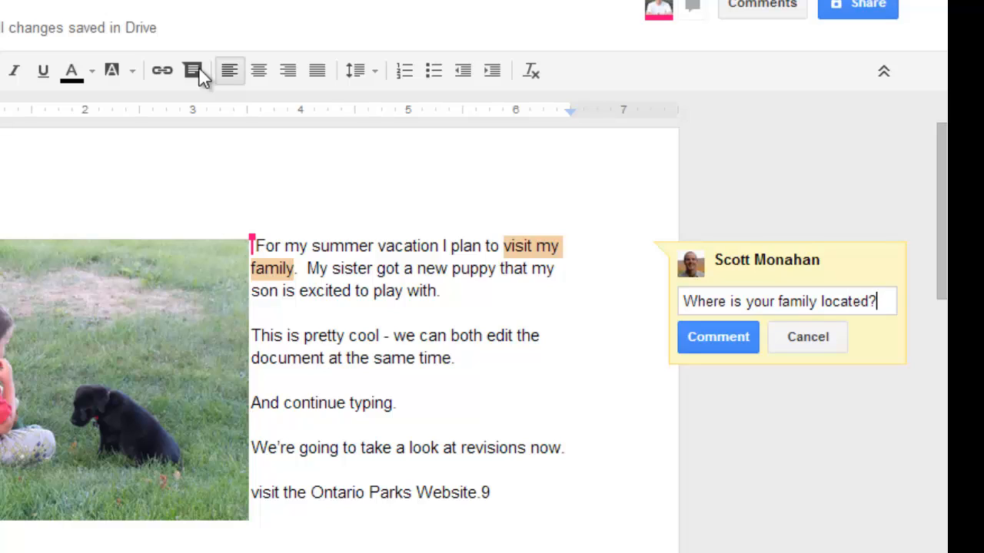
click(698, 344)
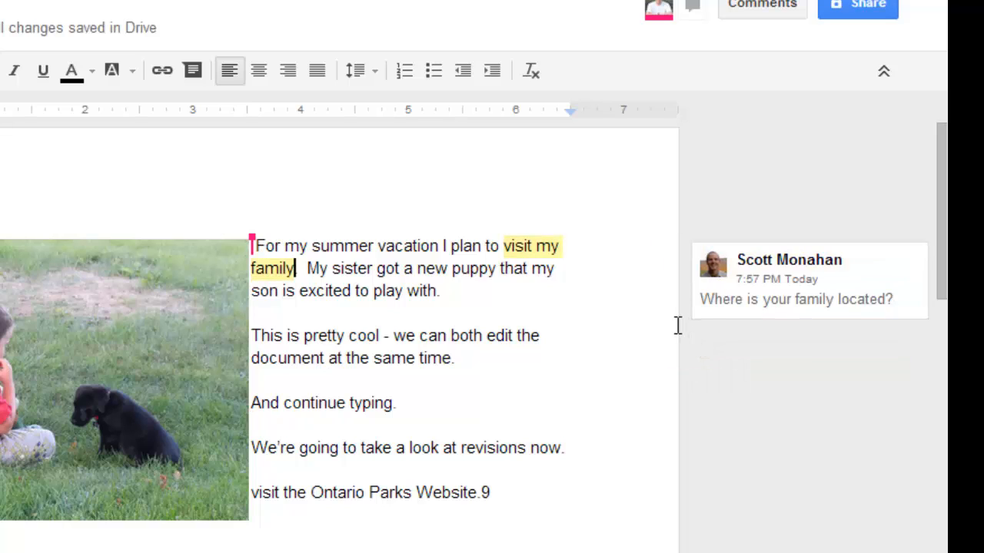
- Reply "South Porcupine, ON" to the comment about where the family is located
click(750, 296)
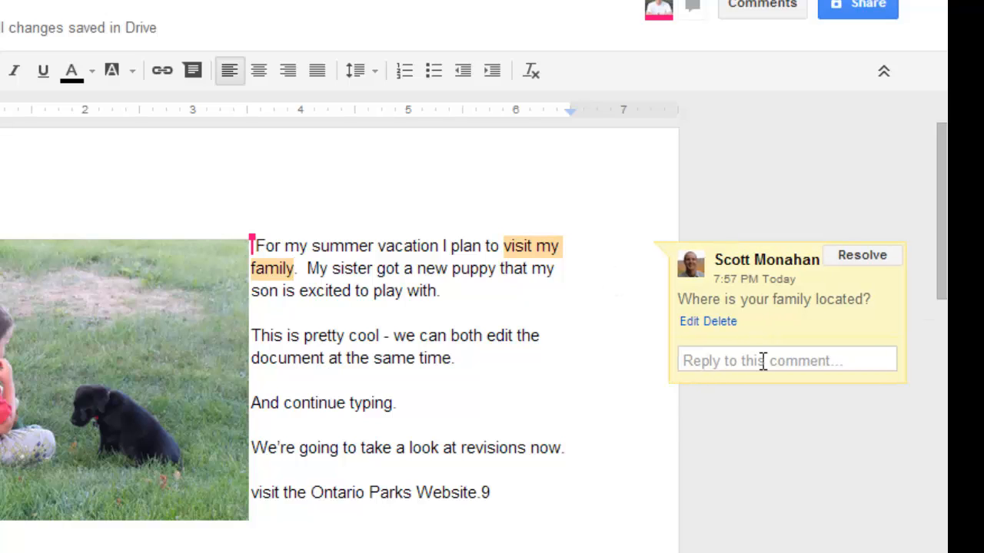
click(762, 361)
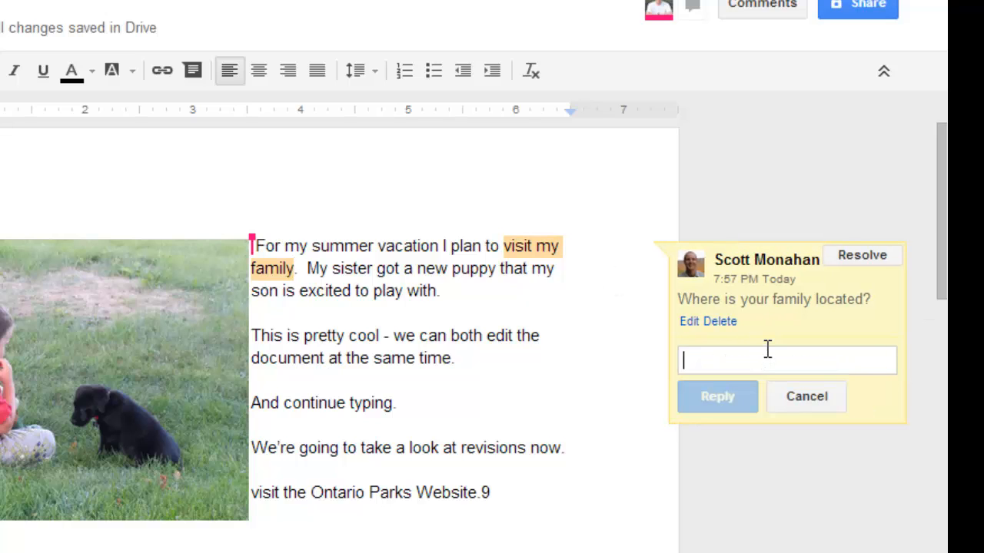
text(South P)
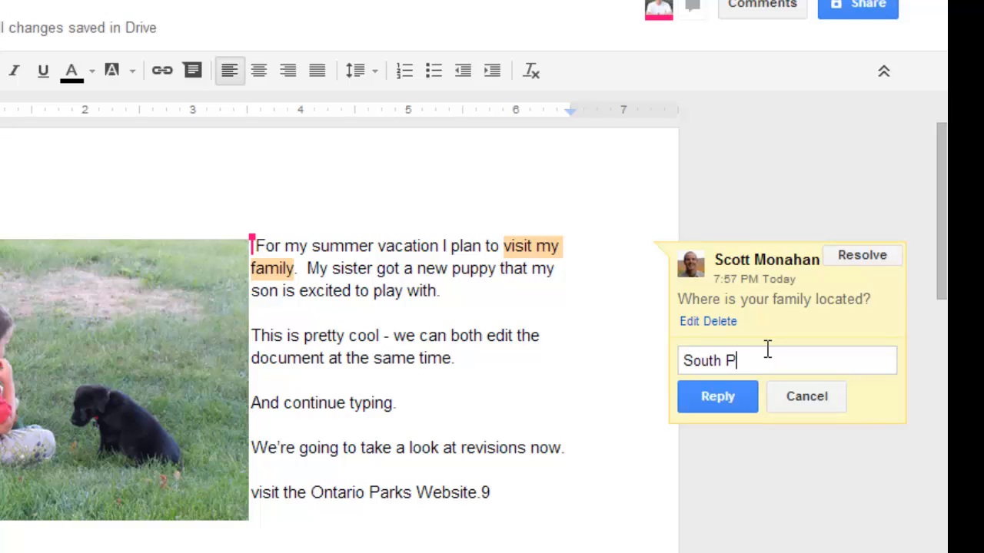
text(orcupine, ON)
click(726, 398)
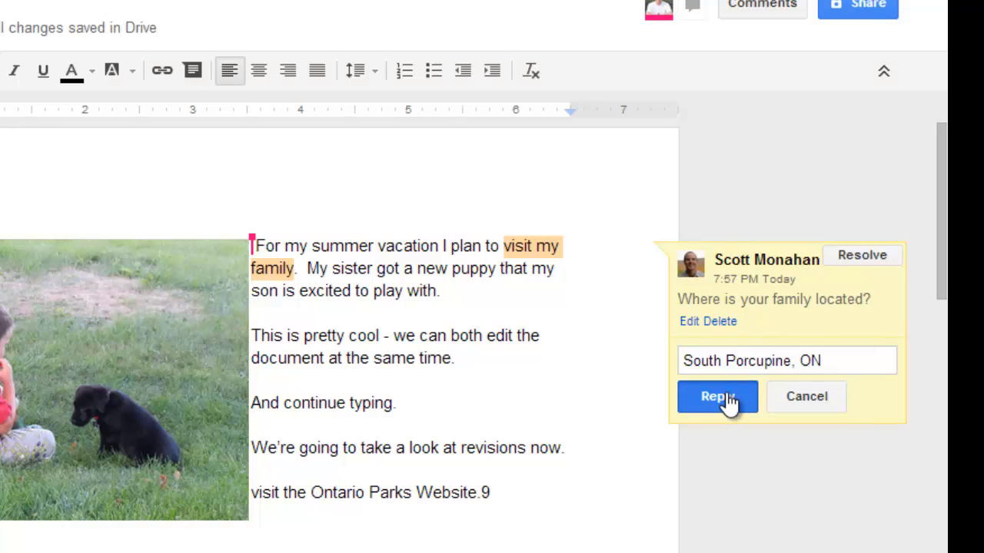
- Insert "in South Porcupine, ON" after "visit my family" in the first sentence, keeping a single full stop
click(484, 175)
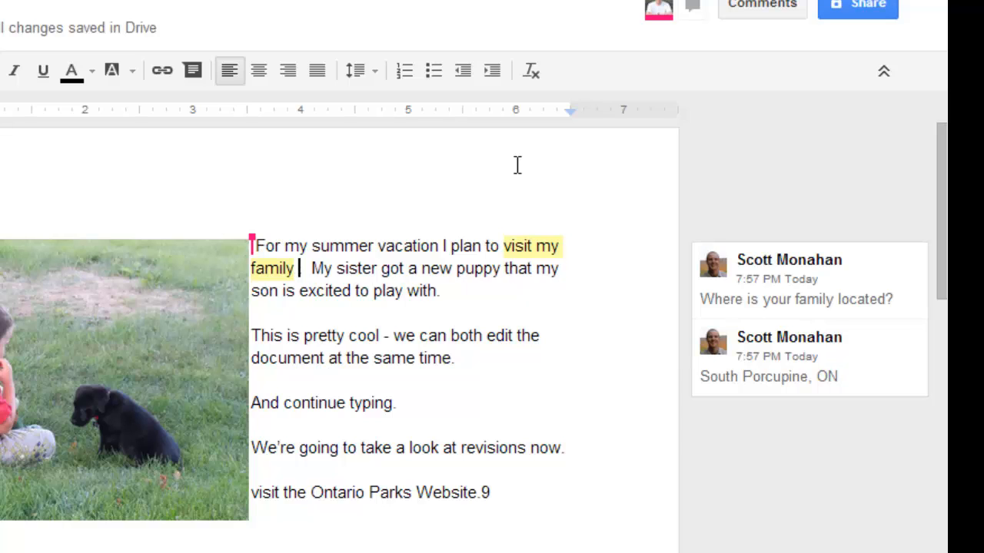
text(in South Poruc)
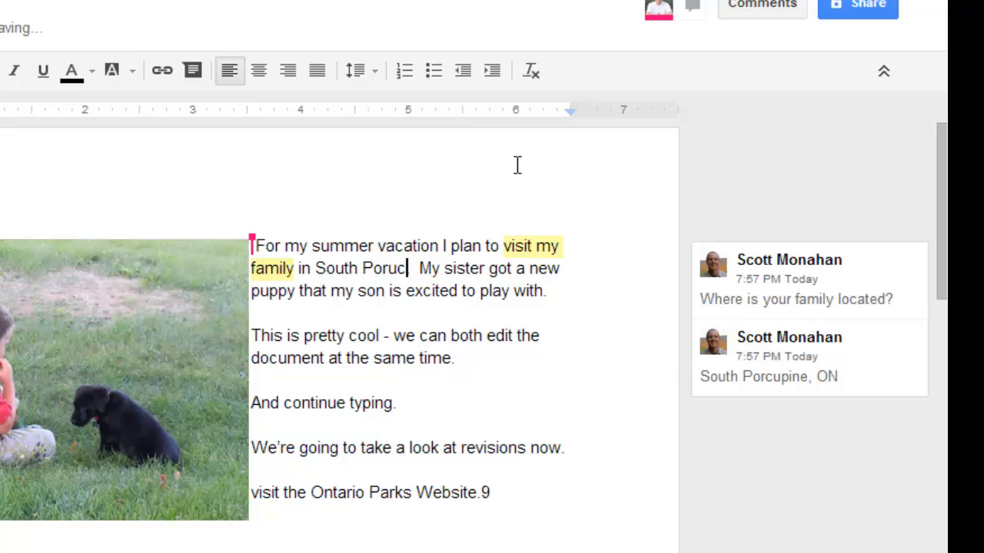
key(BackSpace)
key(BackSpace)
text(cupin)
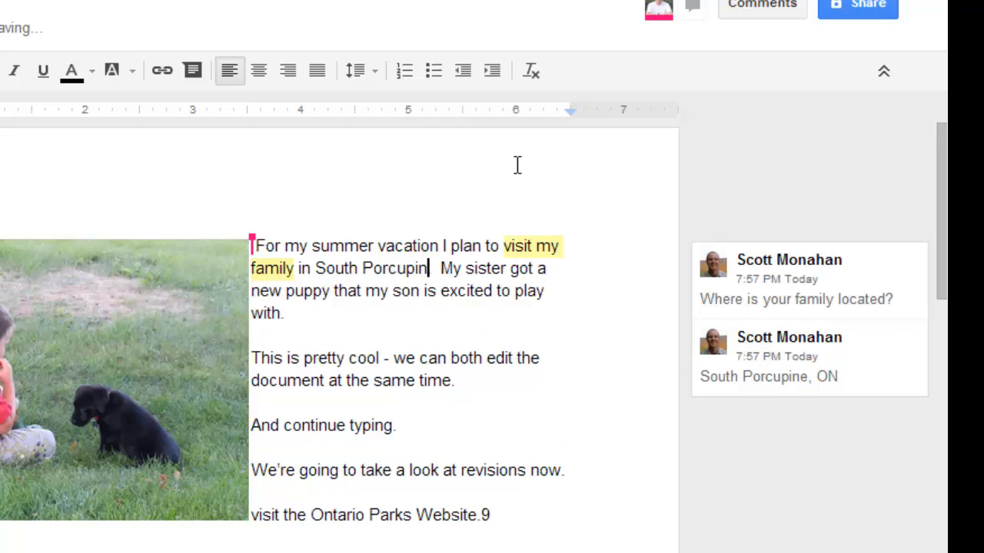
text(e, ON)
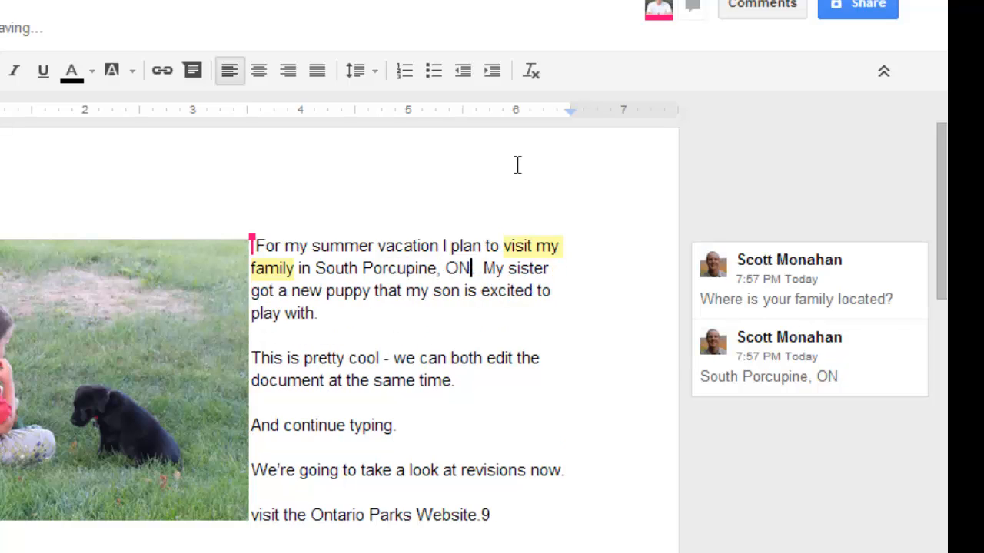
text(.)
key(BackSpace)
- Resolve the comment about the family's location and review its thread in the document's comment list
click(857, 303)
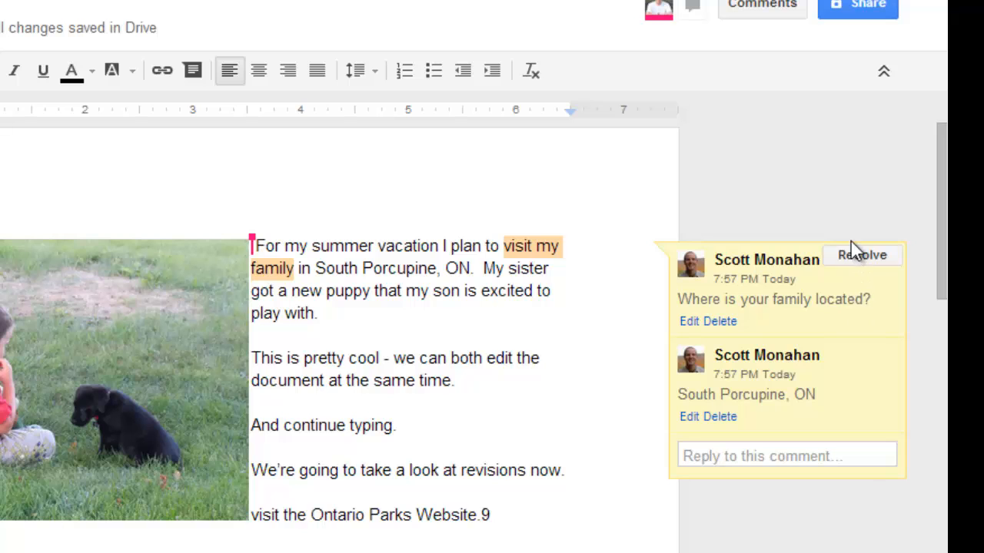
click(875, 257)
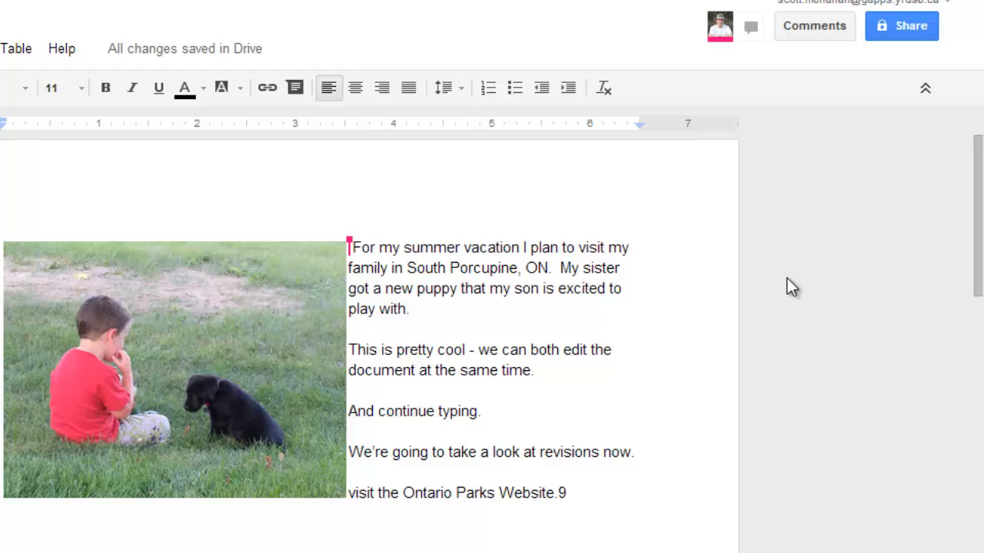
click(810, 27)
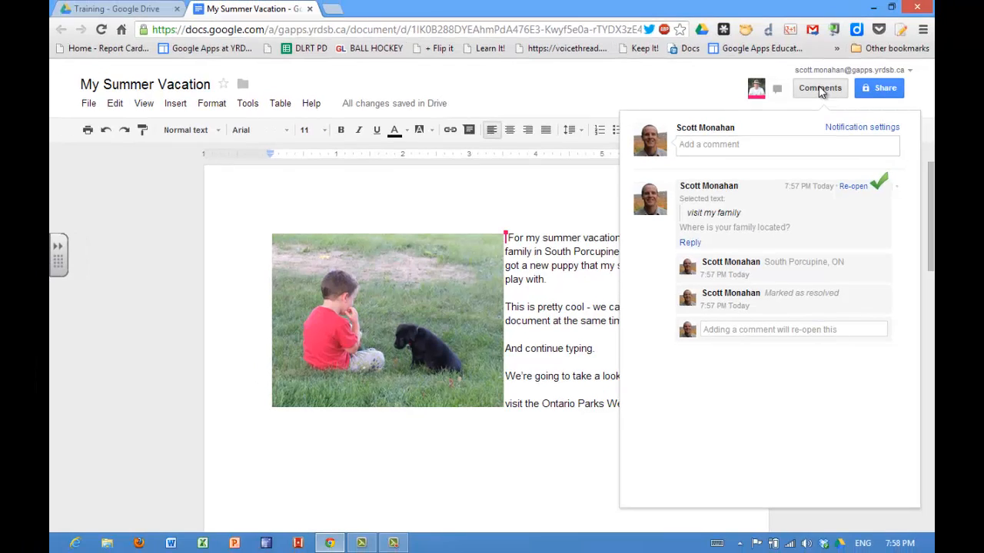
click(820, 90)
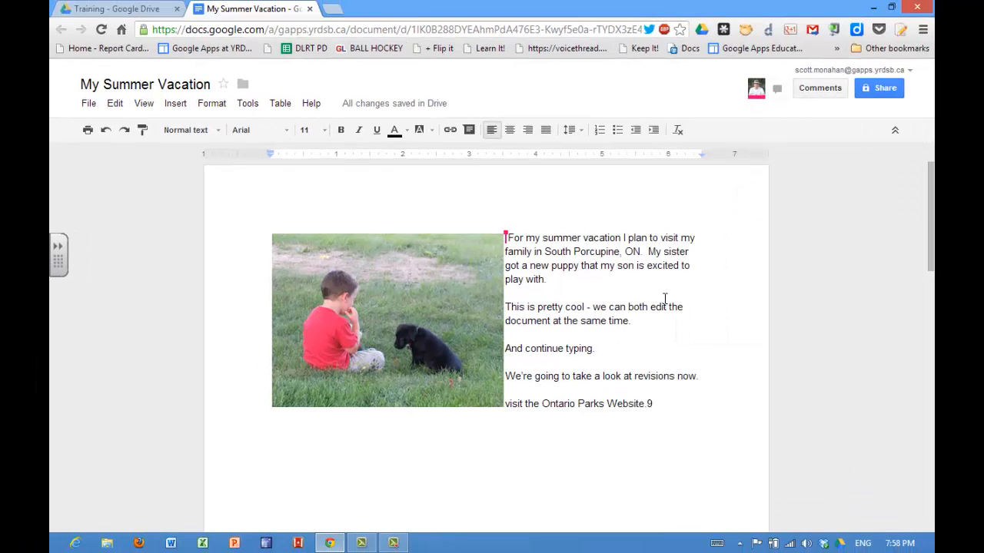